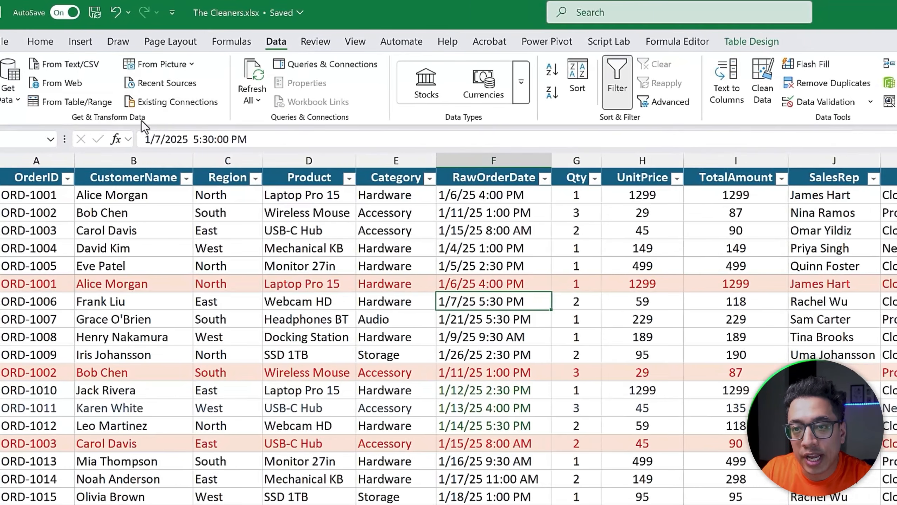
- Load the raw orders table into the Power Query Editor and remove duplicate rows across the entire table
{"action": "left_click", "coordinate": [98, 104]}
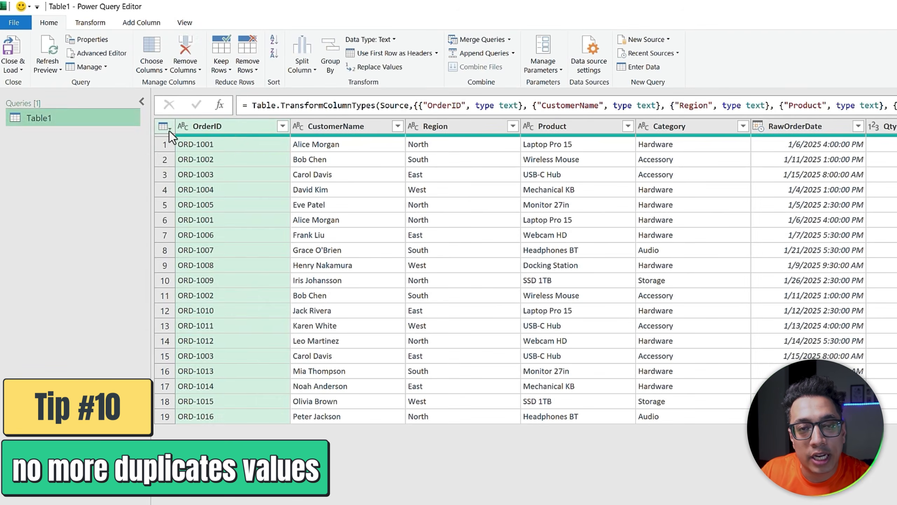
{"action": "left_click", "coordinate": [112, 85]}
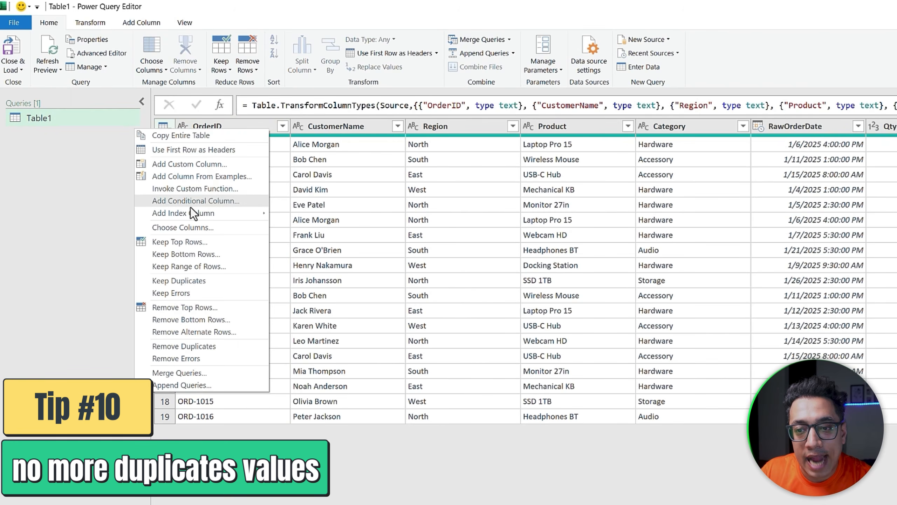
{"action": "left_click", "coordinate": [220, 349]}
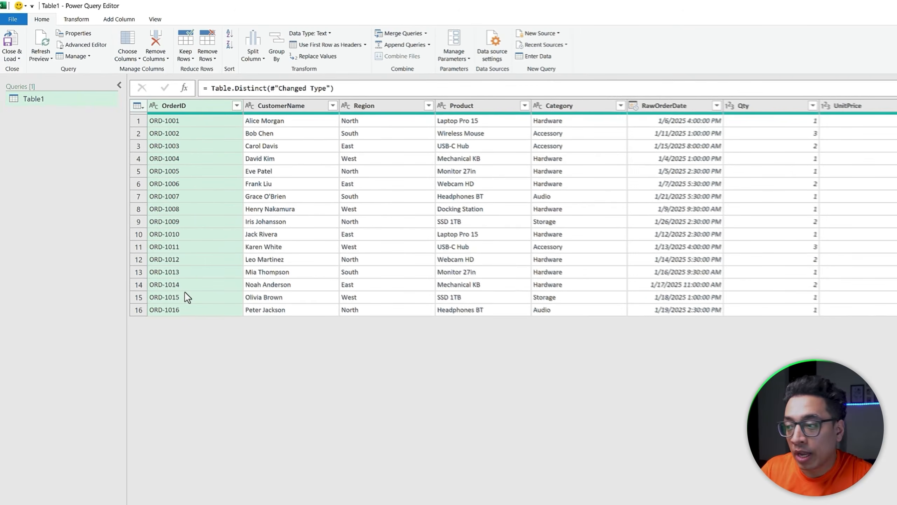
- Transform the RawOrderDate column to Date Only, stripping the time from each entry
{"action": "left_click_drag", "start_coordinate": [407, 492], "coordinate": [474, 490]}
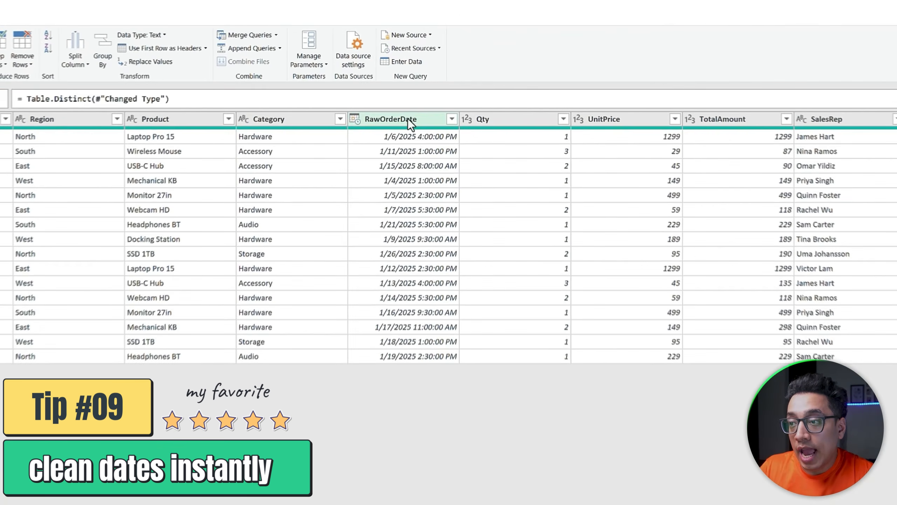
{"action": "left_click", "coordinate": [421, 82]}
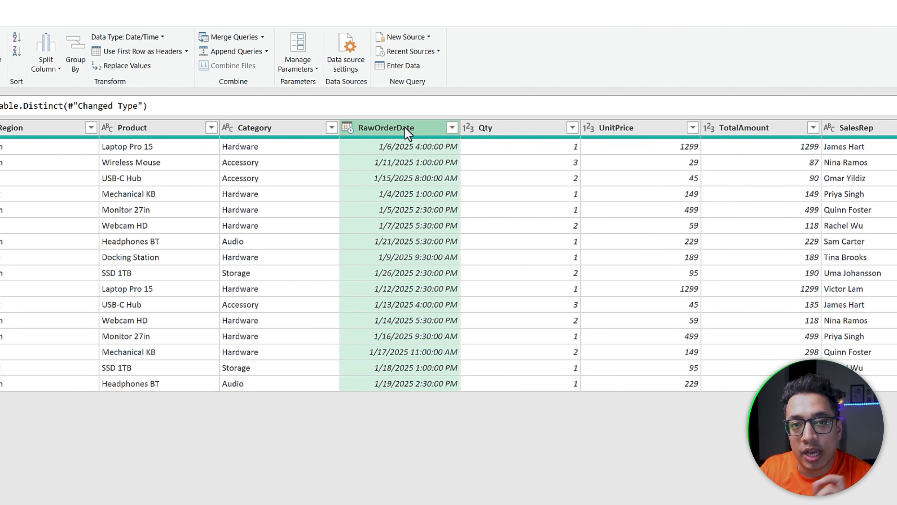
{"action": "right_click", "coordinate": [406, 129]}
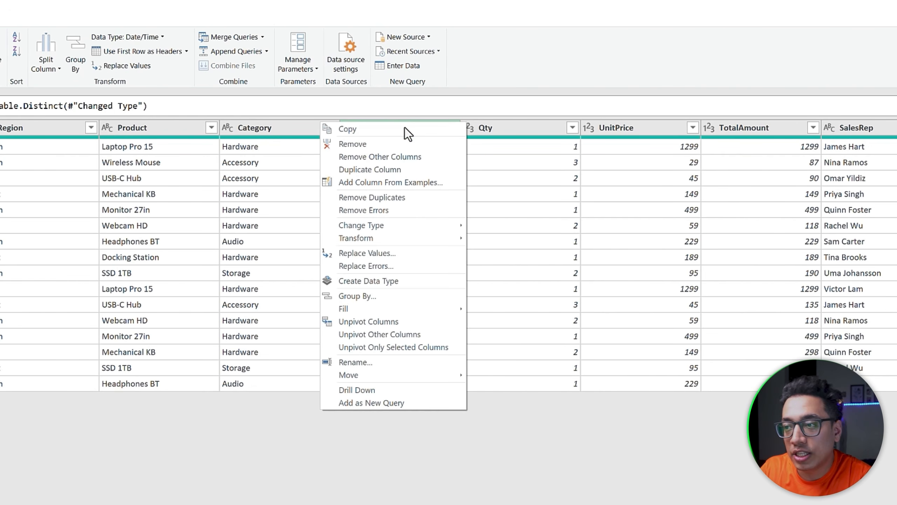
{"action": "mouse_move", "coordinate": [397, 238]}
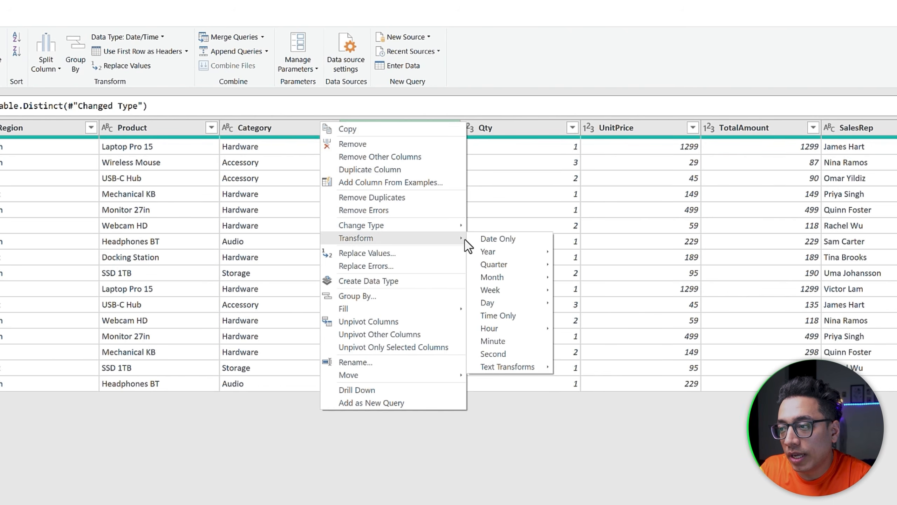
{"action": "left_click", "coordinate": [503, 239]}
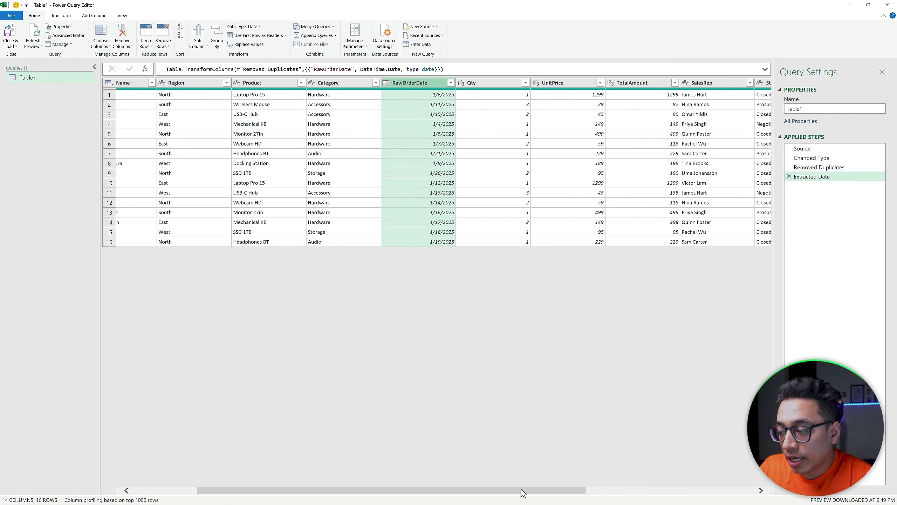
- Filter the Status column to keep only the Closed Lost and Closed Won rows
{"action": "left_click_drag", "start_coordinate": [521, 490], "coordinate": [733, 481]}
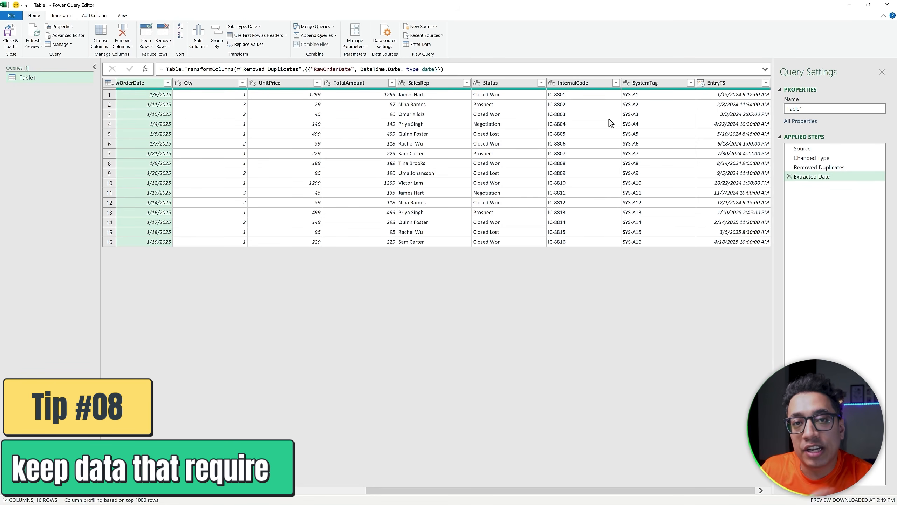
{"action": "left_click", "coordinate": [541, 82]}
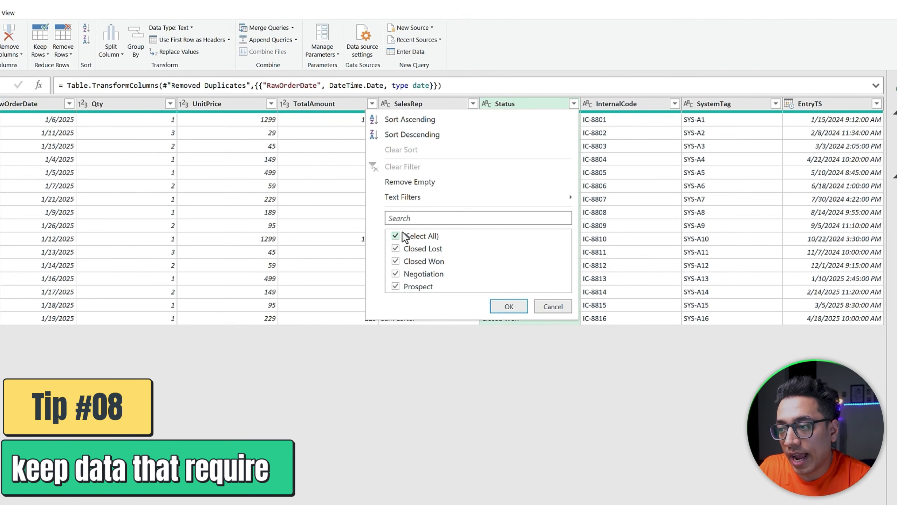
{"action": "left_click", "coordinate": [404, 238]}
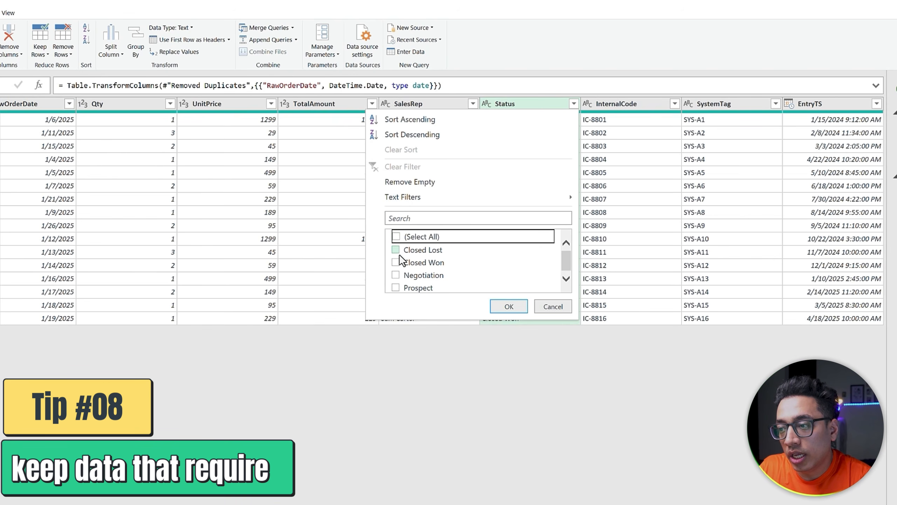
{"action": "left_click", "coordinate": [398, 250]}
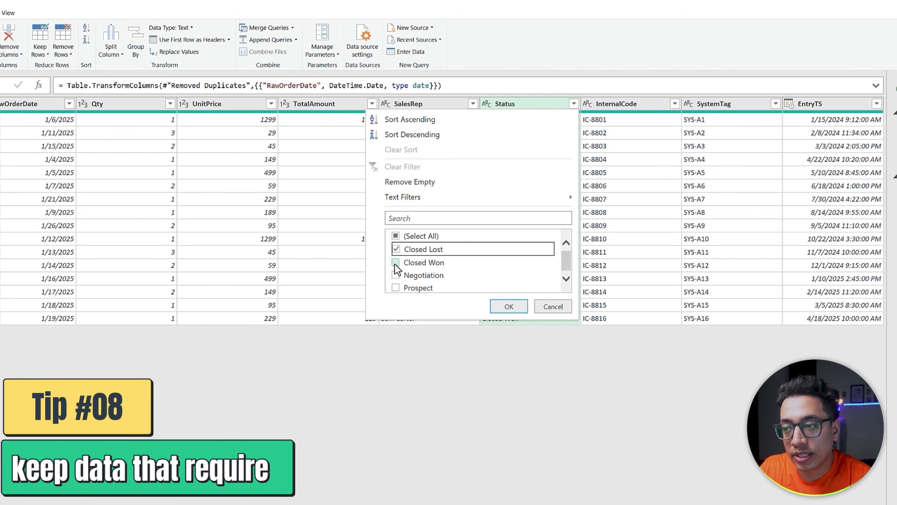
{"action": "left_click", "coordinate": [396, 263]}
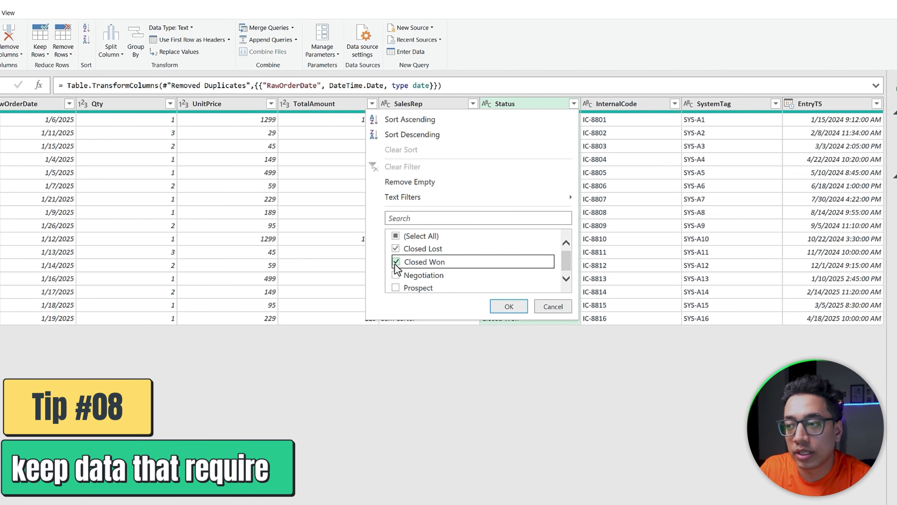
{"action": "left_click", "coordinate": [499, 307]}
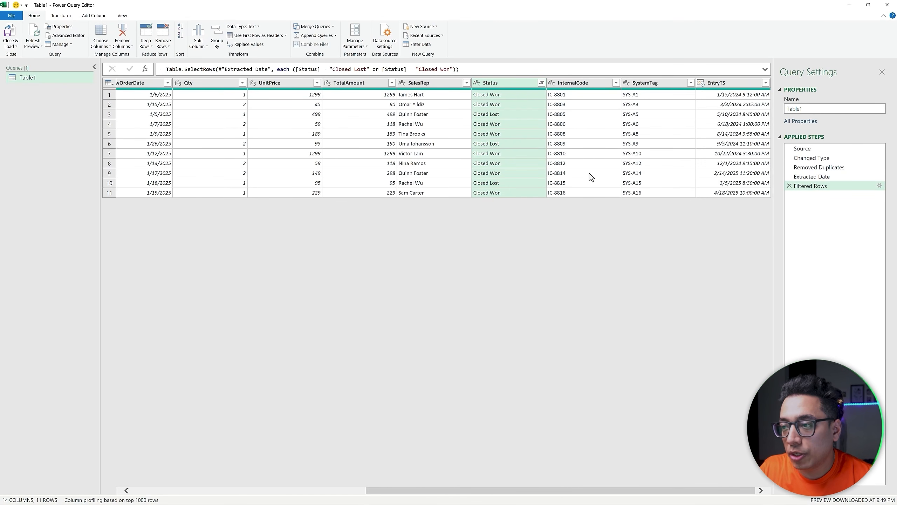
- Remove the InternalCode, SystemTag and EntryTS columns, and load the cleaned query into the workbook
{"action": "left_click", "coordinate": [586, 80]}
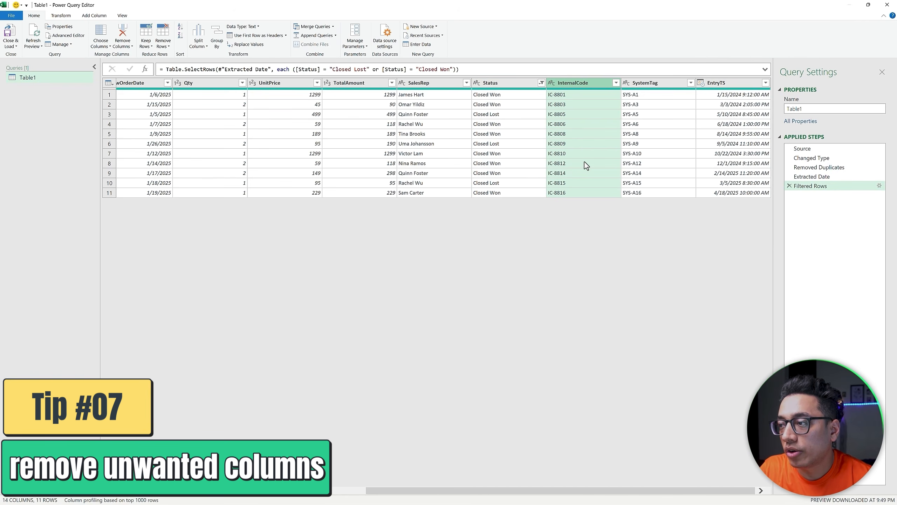
{"action": "left_click", "coordinate": [653, 84], "text": "ctrl"}
{"action": "left_click", "coordinate": [721, 84], "text": "ctrl"}
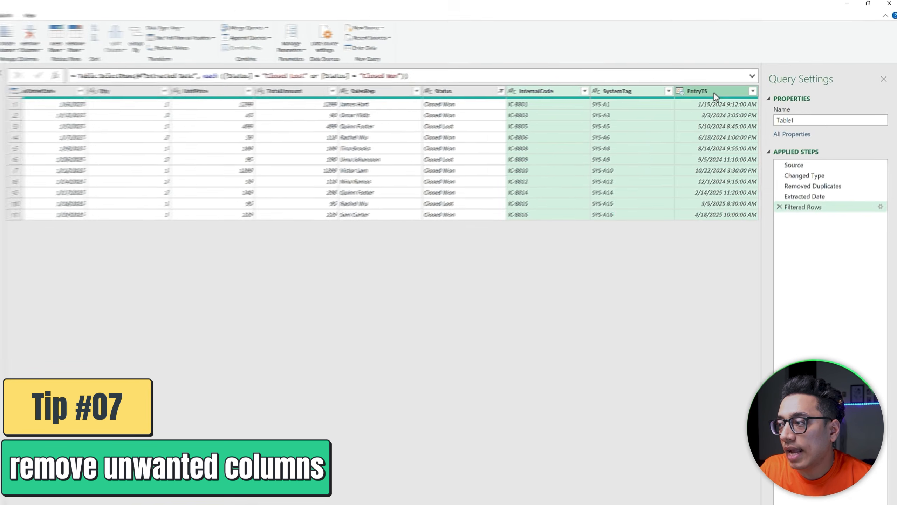
{"action": "right_click", "coordinate": [731, 83]}
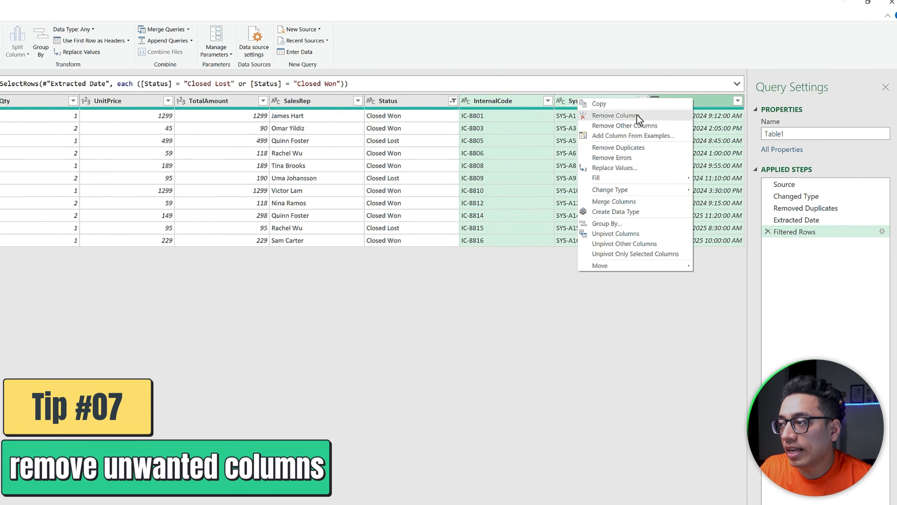
{"action": "left_click", "coordinate": [617, 116]}
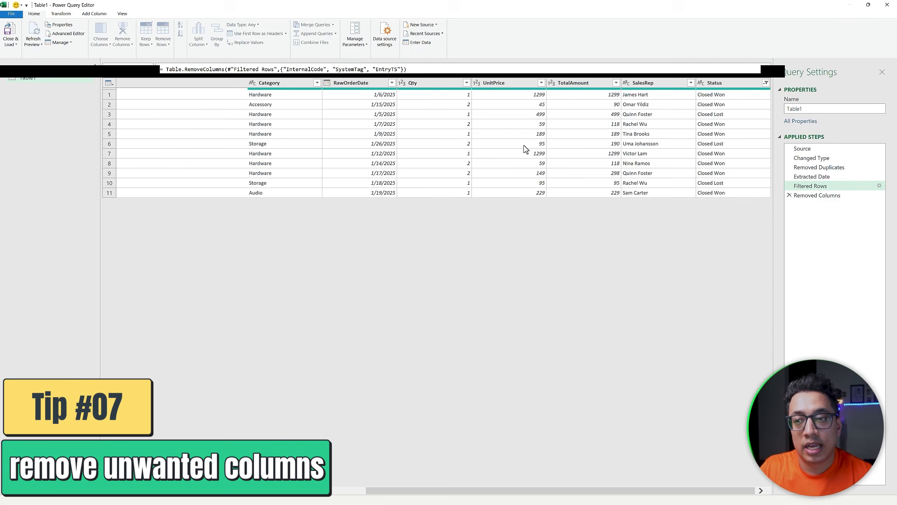
{"action": "left_click", "coordinate": [523, 146]}
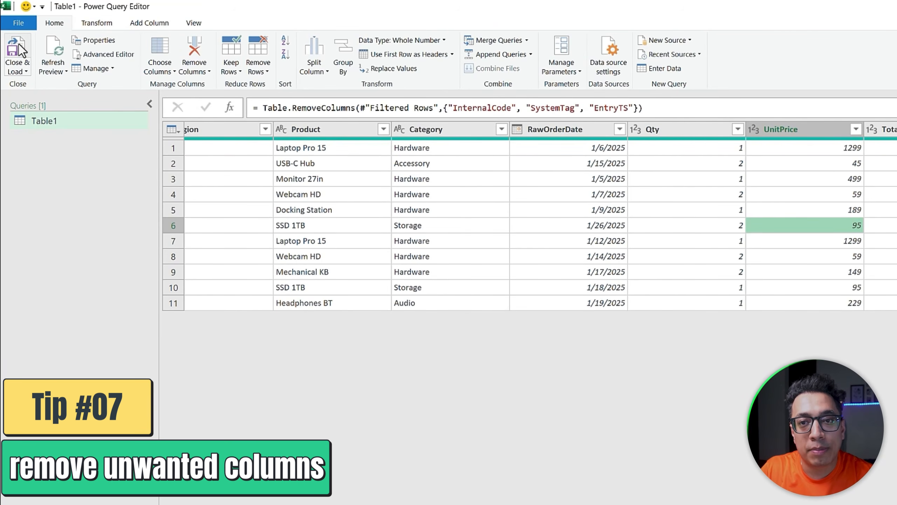
{"action": "left_click", "coordinate": [19, 44]}
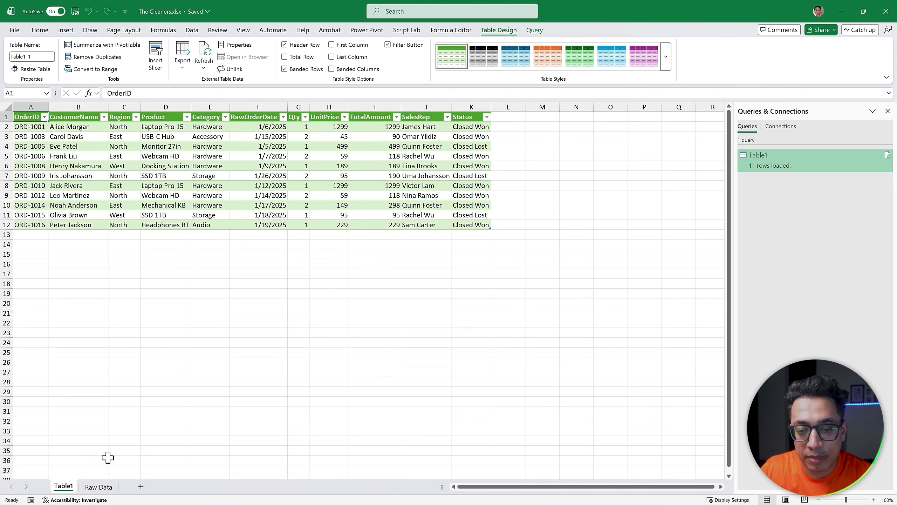
- Paste the copied new order rows on the Raw Data sheet directly below the table, starting at cell A21
{"action": "left_click", "coordinate": [99, 487]}
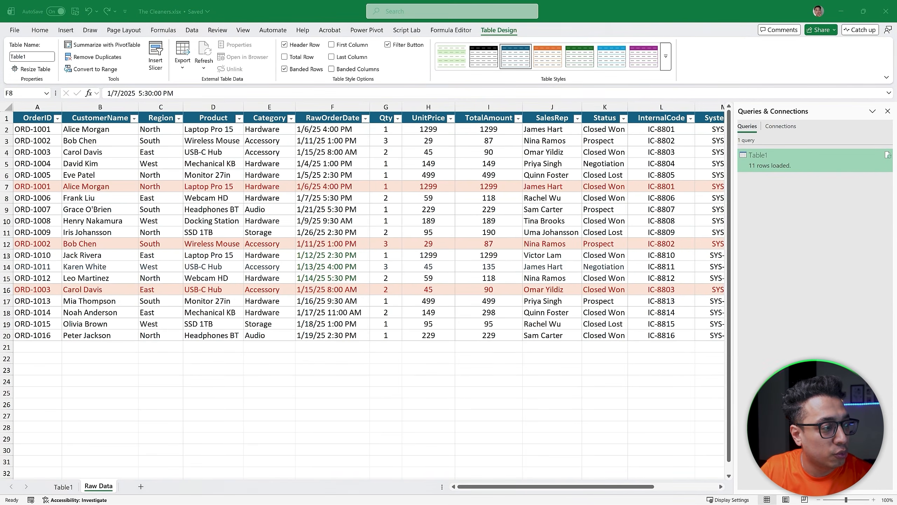
{"action": "left_click", "coordinate": [36, 347]}
{"action": "right_click", "coordinate": [31, 350]}
{"action": "left_click", "coordinate": [32, 348]}
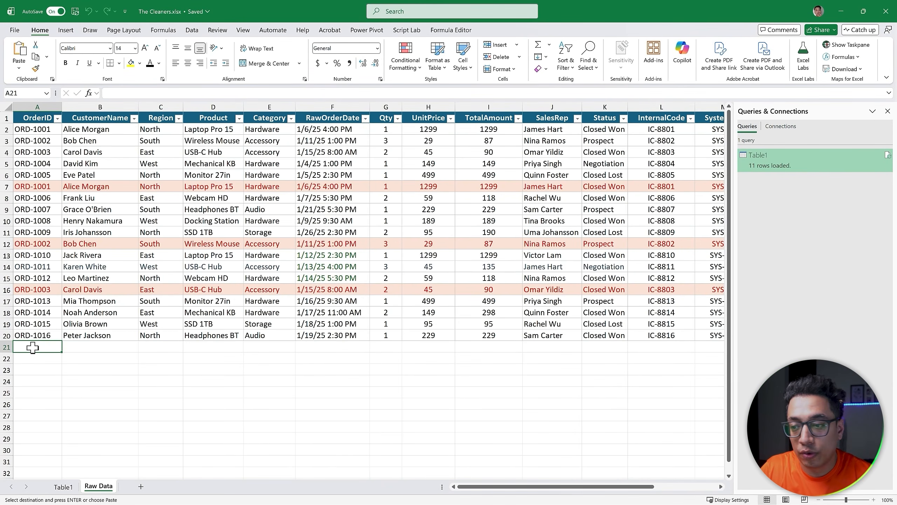
{"action": "key", "text": "ctrl+v"}
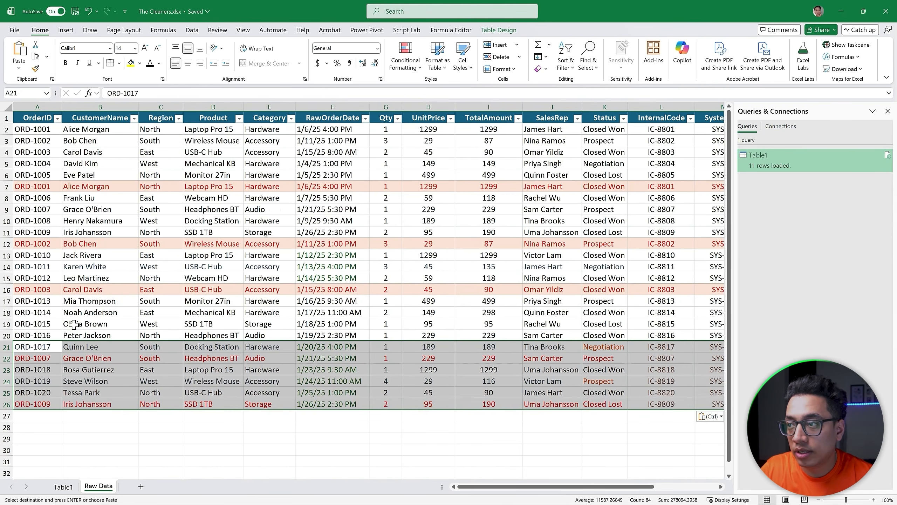
{"action": "left_click", "coordinate": [74, 324]}
{"action": "left_click", "coordinate": [80, 359]}
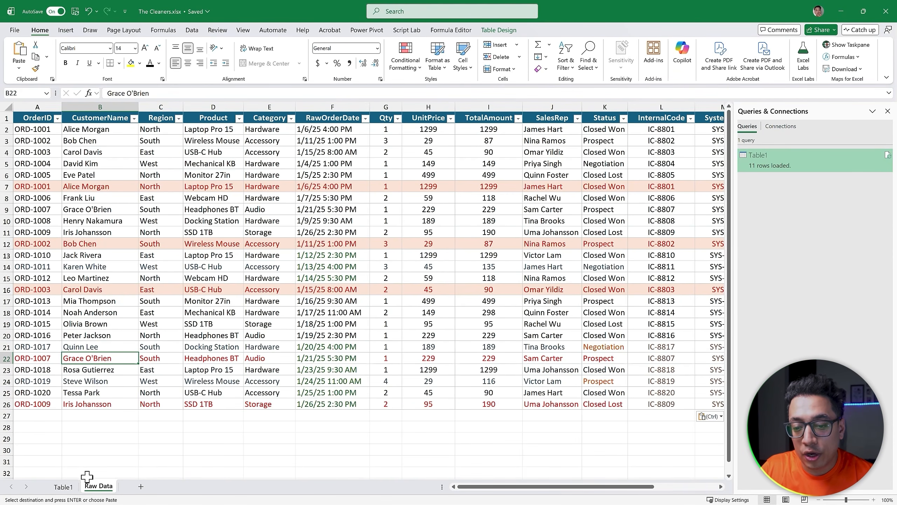
- Refresh the cleaned output table on the Table1 sheet to bring in the added raw orders
{"action": "left_click", "coordinate": [64, 486]}
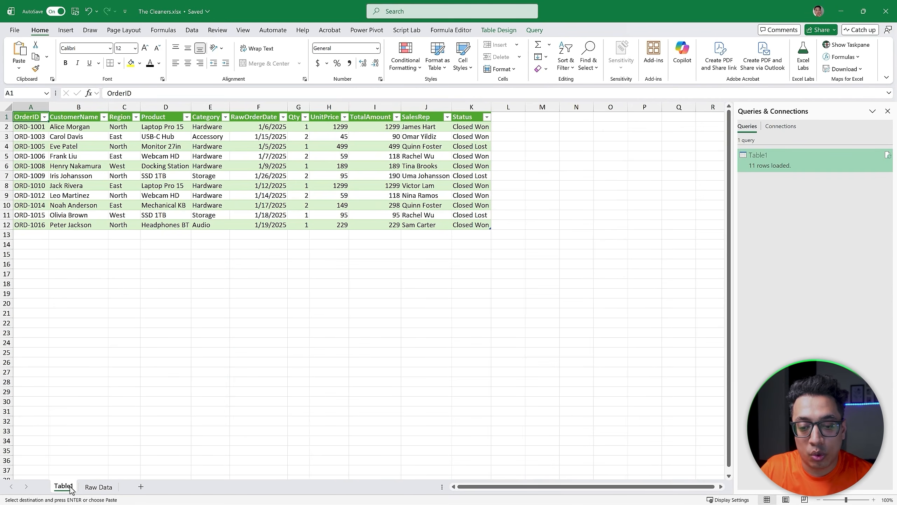
{"action": "left_click", "coordinate": [156, 206]}
{"action": "right_click", "coordinate": [165, 162]}
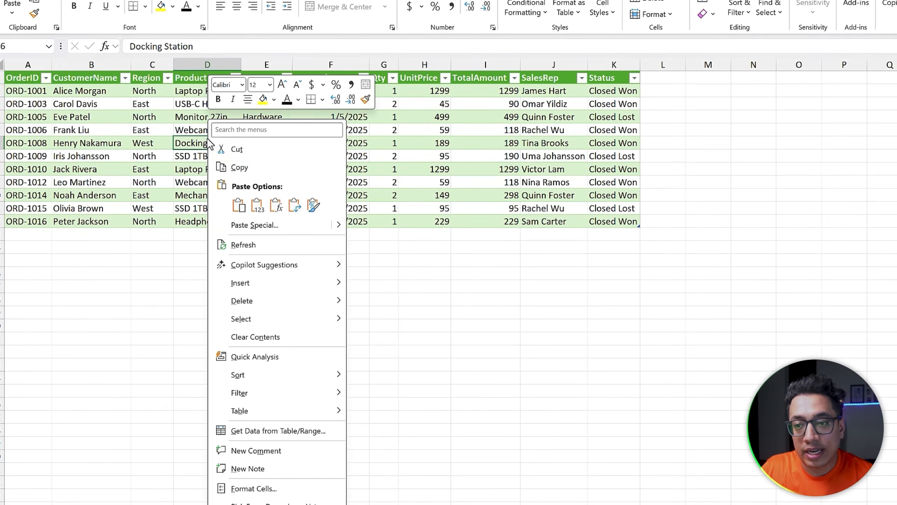
{"action": "left_click", "coordinate": [205, 250]}
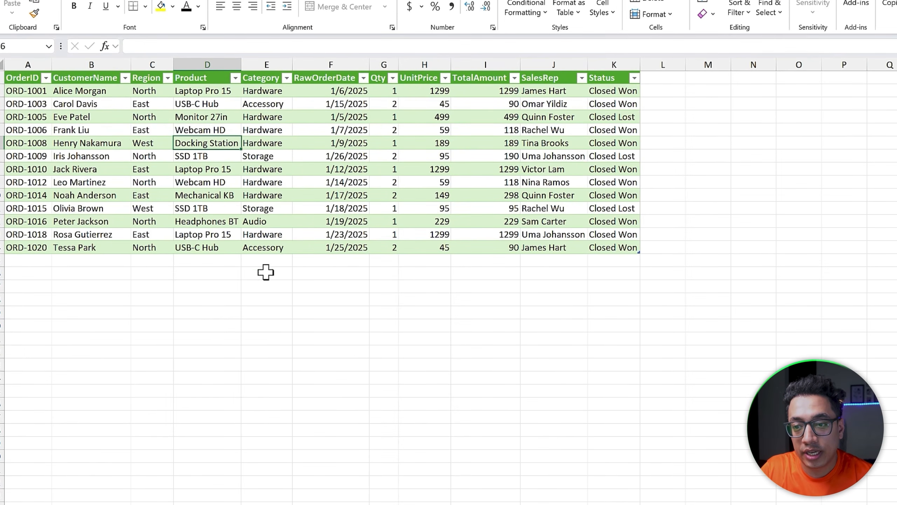
{"action": "left_click", "coordinate": [421, 234]}
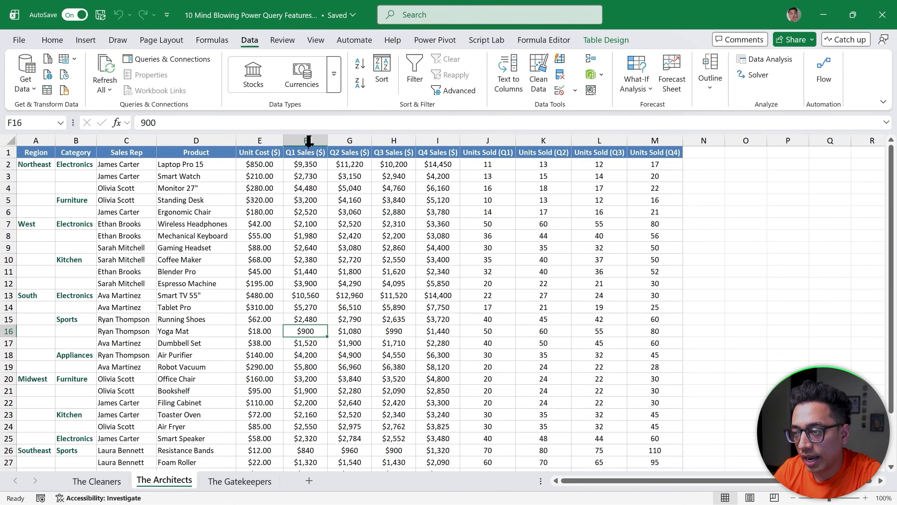
- Examine the quarterly sales columns, the units sold columns, and the gaps in Region and Category on The Architects sheet
{"action": "left_click_drag", "start_coordinate": [309, 133], "coordinate": [401, 204]}
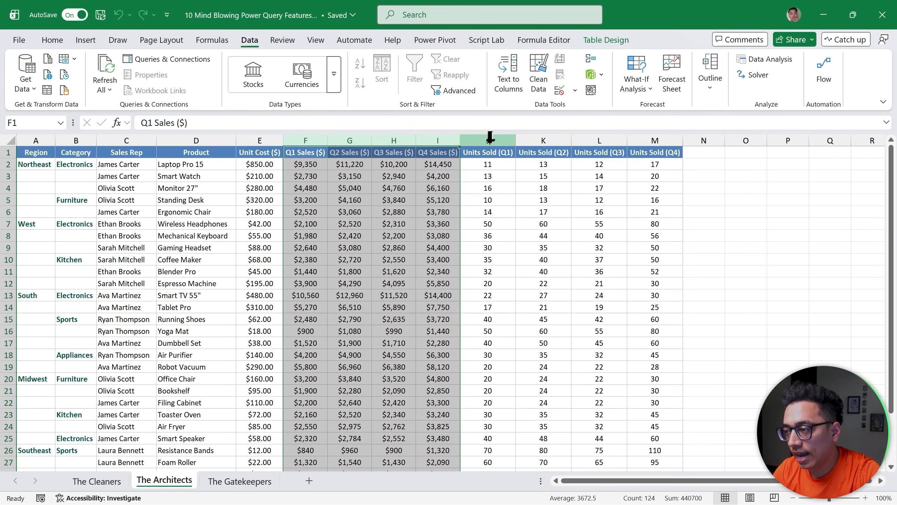
{"action": "left_click_drag", "start_coordinate": [489, 138], "coordinate": [646, 141]}
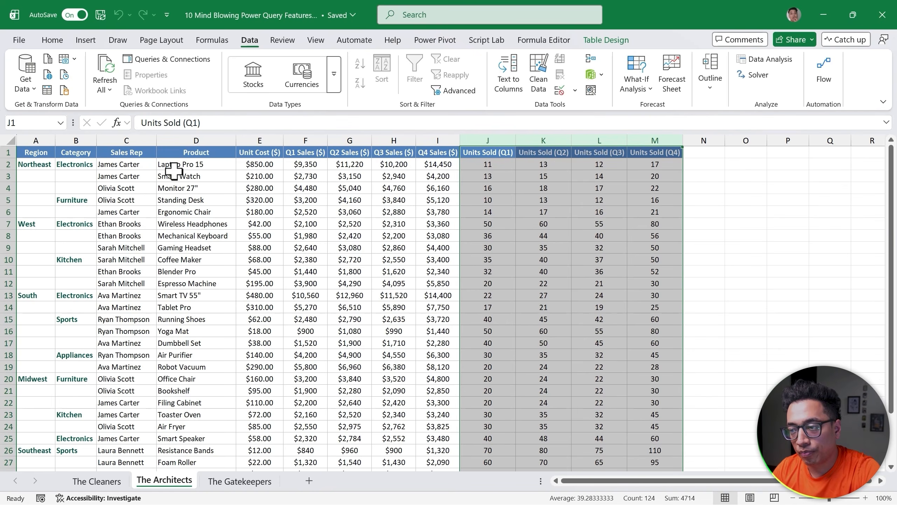
{"action": "left_click_drag", "start_coordinate": [82, 140], "coordinate": [36, 141]}
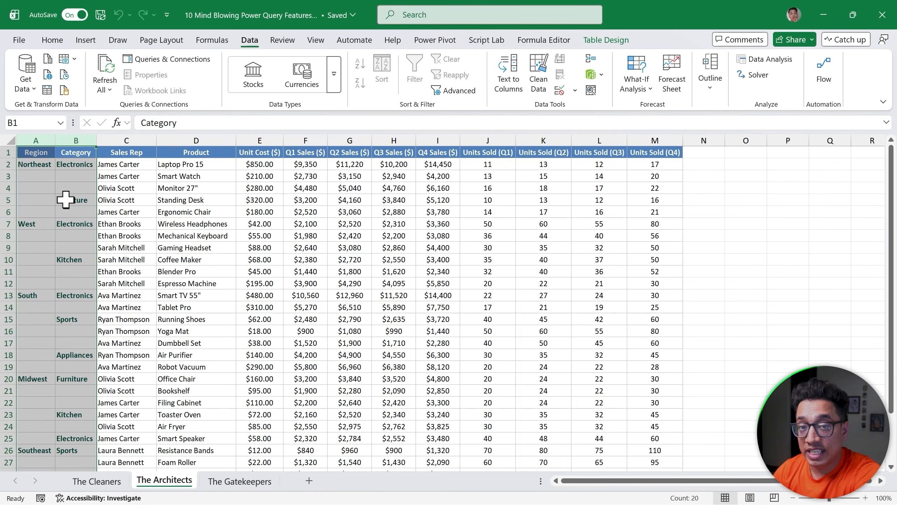
- Load the quarterly sales table into the Power Query Editor and fill down the gaps in the Region and Category columns
{"action": "left_click", "coordinate": [316, 209]}
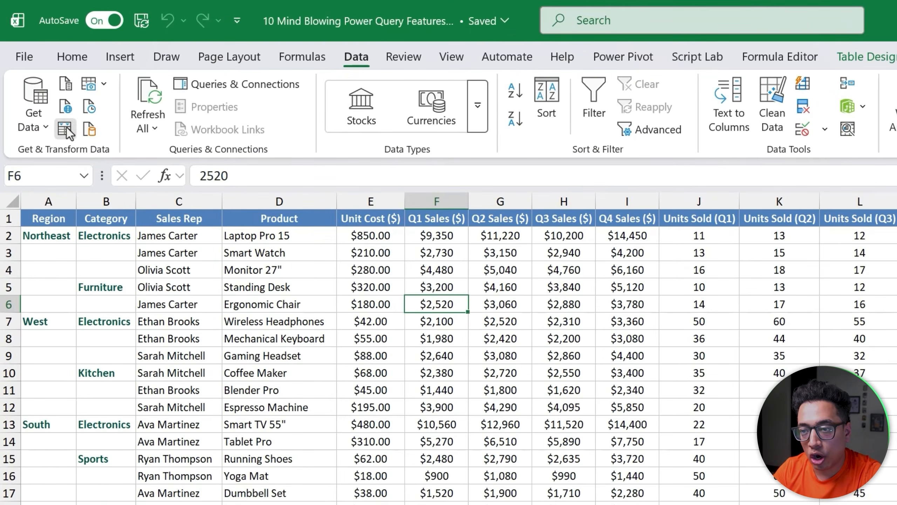
{"action": "left_click", "coordinate": [66, 128]}
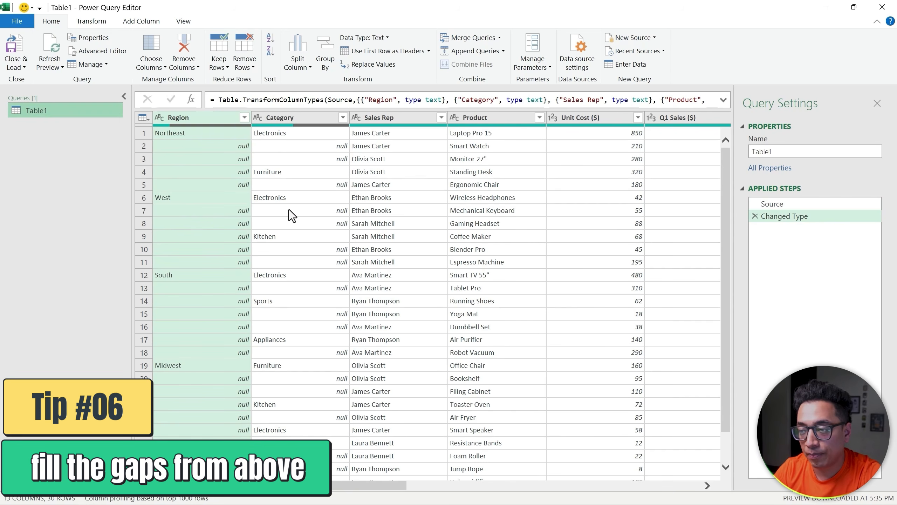
{"action": "left_click", "coordinate": [288, 119], "text": "ctrl"}
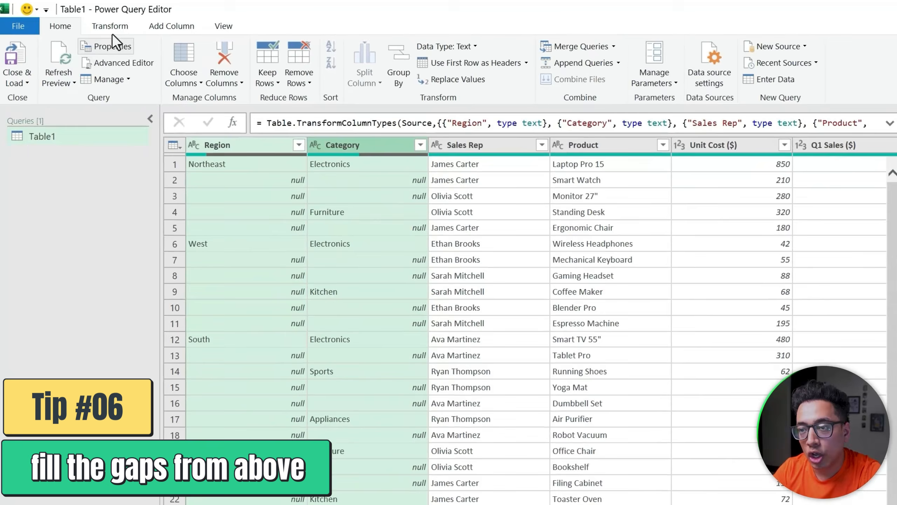
{"action": "left_click", "coordinate": [91, 19]}
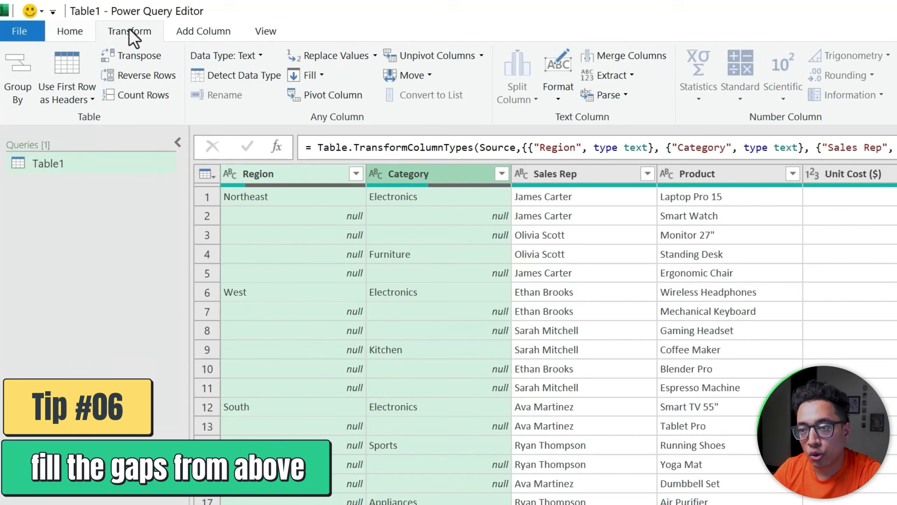
{"action": "left_click", "coordinate": [319, 75]}
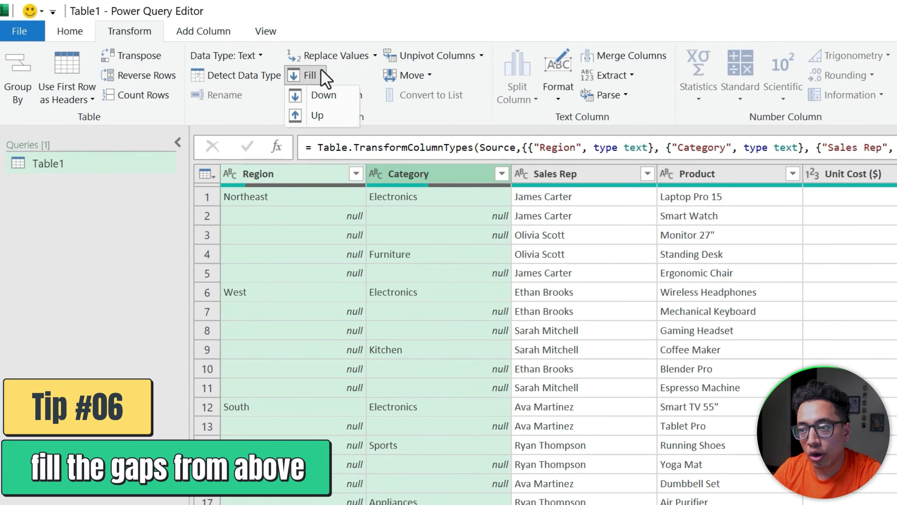
{"action": "left_click", "coordinate": [338, 94]}
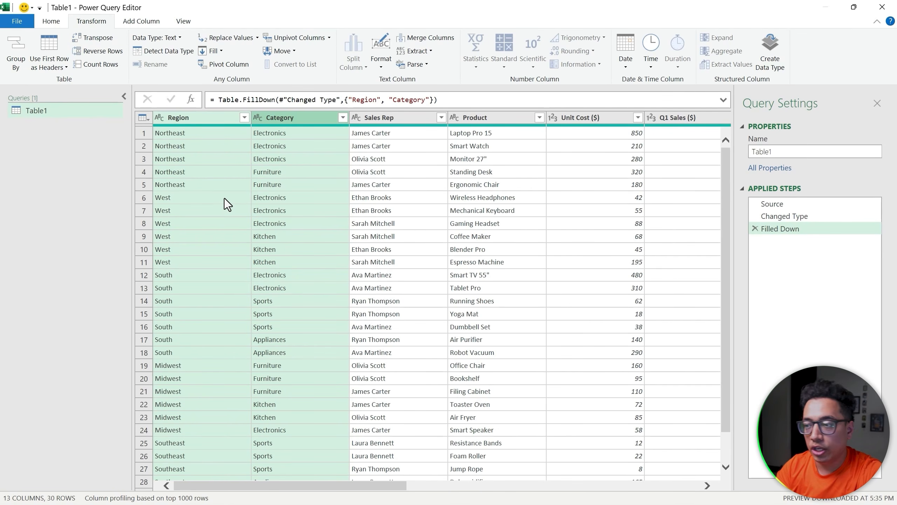
- Unpivot all columns other than Region through Unit Cost ($), turning the quarterly sales and units columns into rows
{"action": "mouse_move", "coordinate": [275, 486]}
{"action": "left_mouse_down"}
{"action": "mouse_move", "coordinate": [449, 486]}
{"action": "mouse_move", "coordinate": [283, 486]}
{"action": "left_mouse_up"}
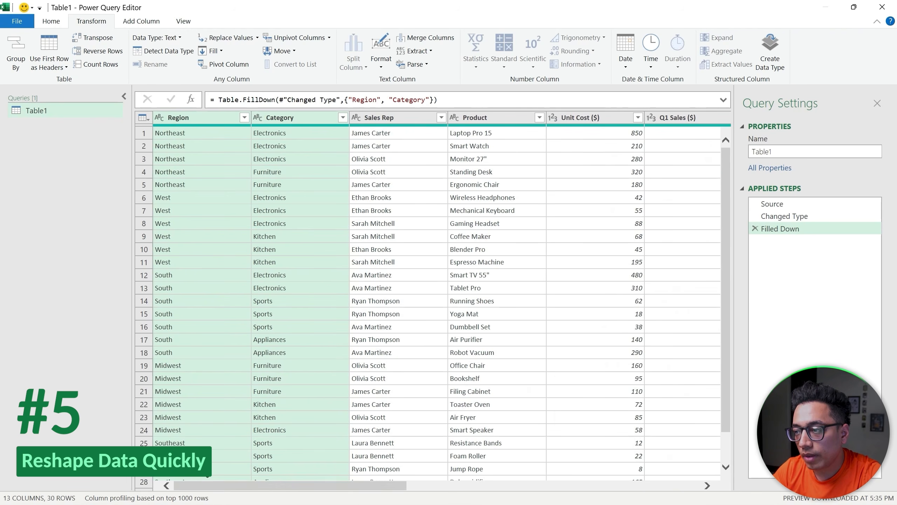
{"action": "left_click", "coordinate": [186, 120]}
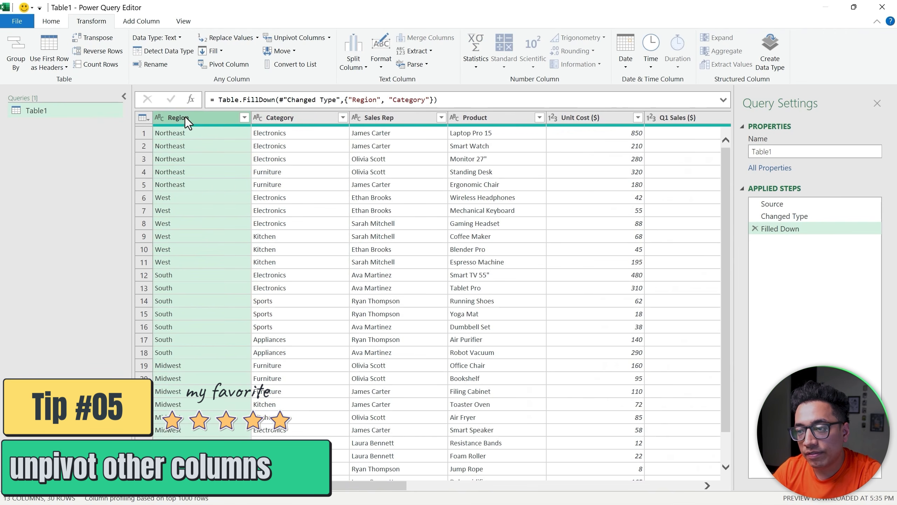
{"action": "left_click", "coordinate": [580, 119], "text": "shift"}
{"action": "left_click_drag", "start_coordinate": [353, 488], "coordinate": [415, 492]}
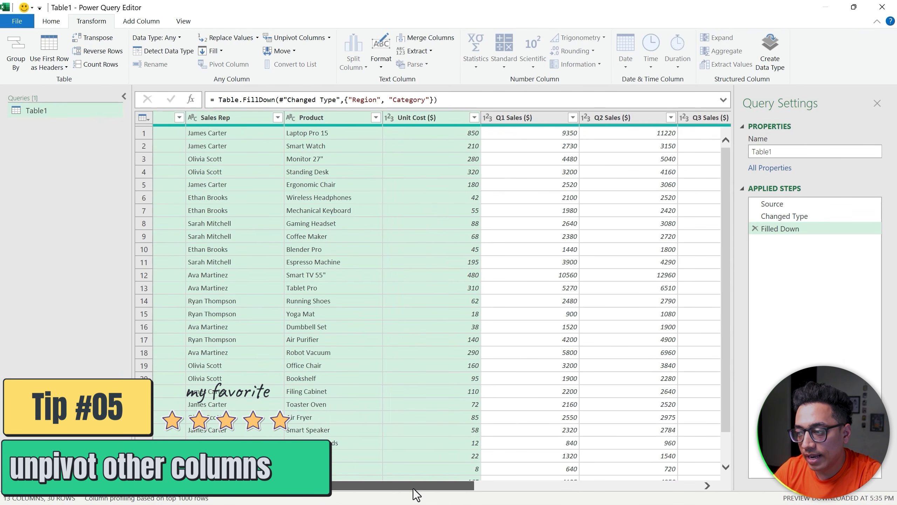
{"action": "right_click", "coordinate": [452, 118]}
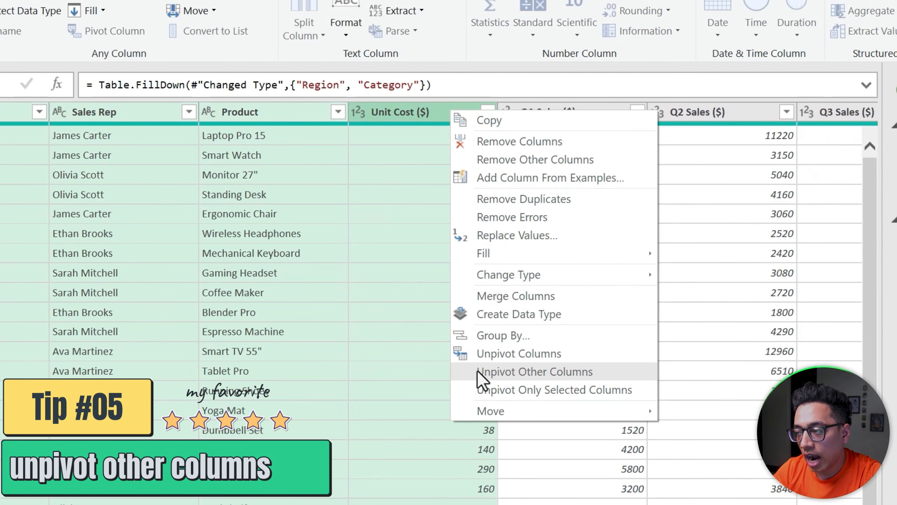
{"action": "left_click", "coordinate": [478, 371]}
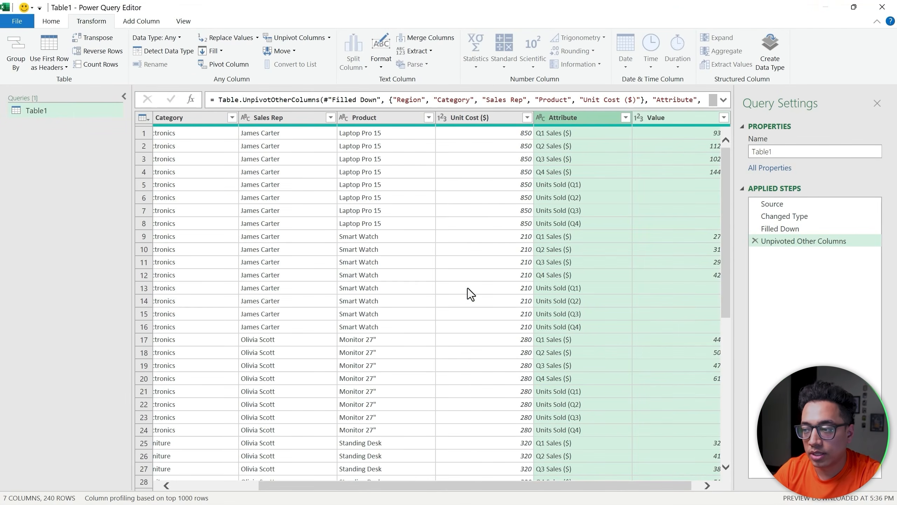
- Examine the unpivoted Attribute and Value columns to see how quarter labels and metric types are combined
{"action": "left_click_drag", "start_coordinate": [468, 493], "coordinate": [565, 486]}
{"action": "left_click", "coordinate": [649, 120]}
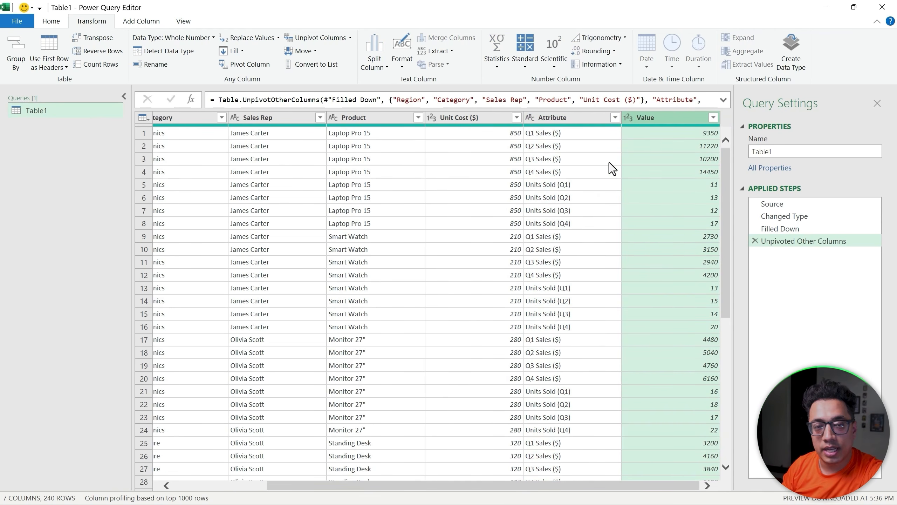
{"action": "left_click", "coordinate": [584, 119]}
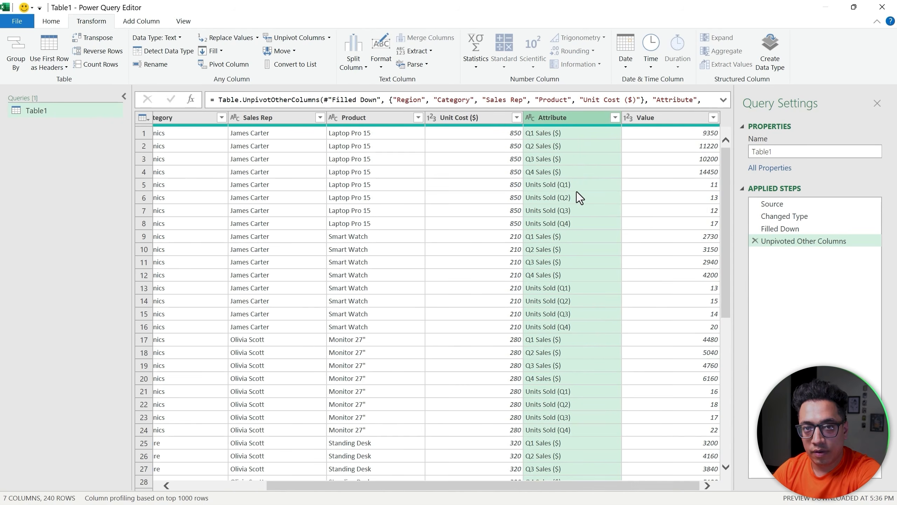
{"action": "left_click", "coordinate": [578, 224]}
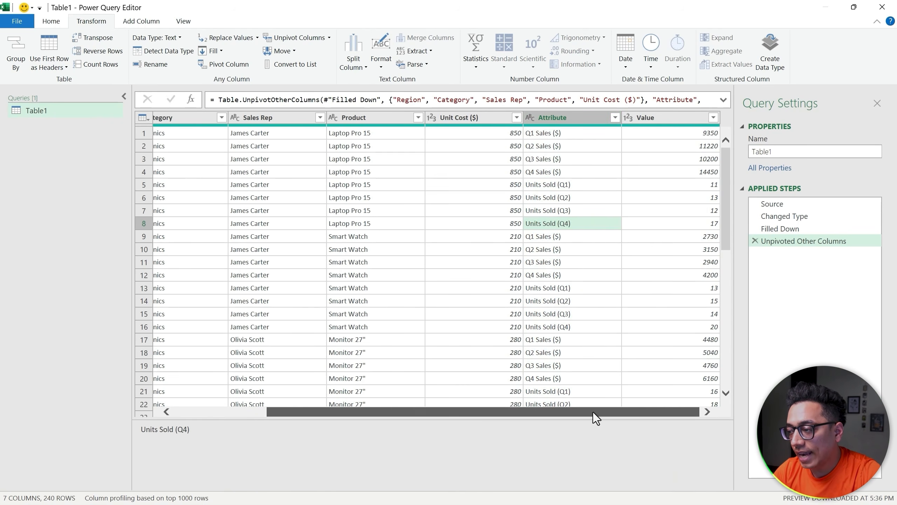
{"action": "left_click", "coordinate": [688, 113]}
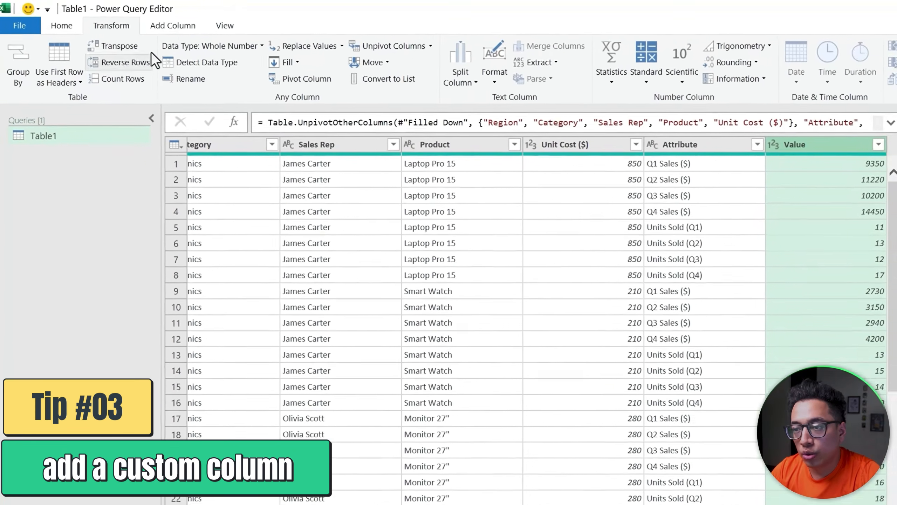
- Add a custom column named Quarter with the formula Text.Middle([Attribute], Text.PositionOf([Attribute], "Q"), 2)
{"action": "left_click", "coordinate": [173, 26]}
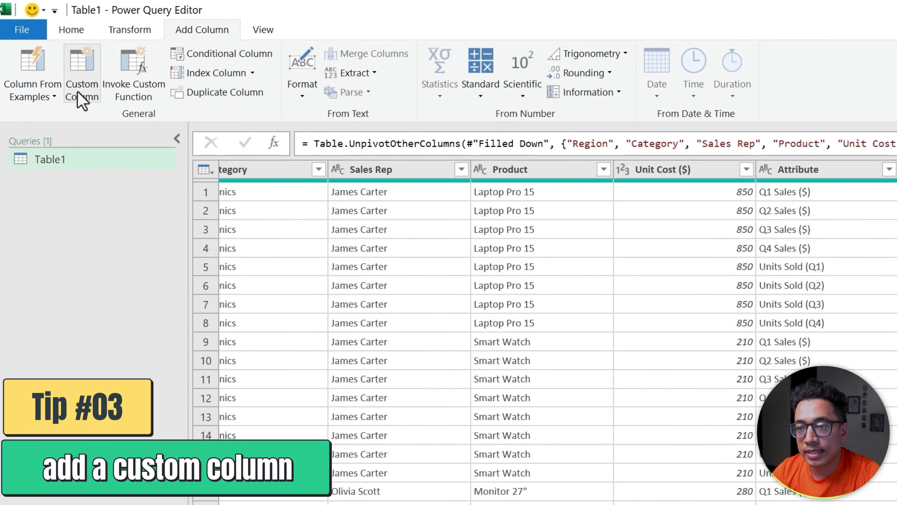
{"action": "left_click", "coordinate": [77, 91]}
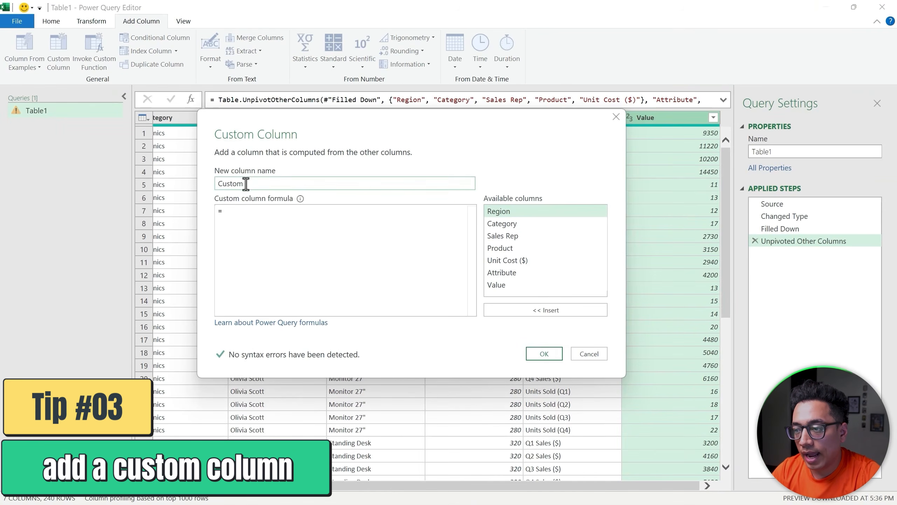
{"action": "left_click_drag", "start_coordinate": [246, 183], "coordinate": [216, 189]}
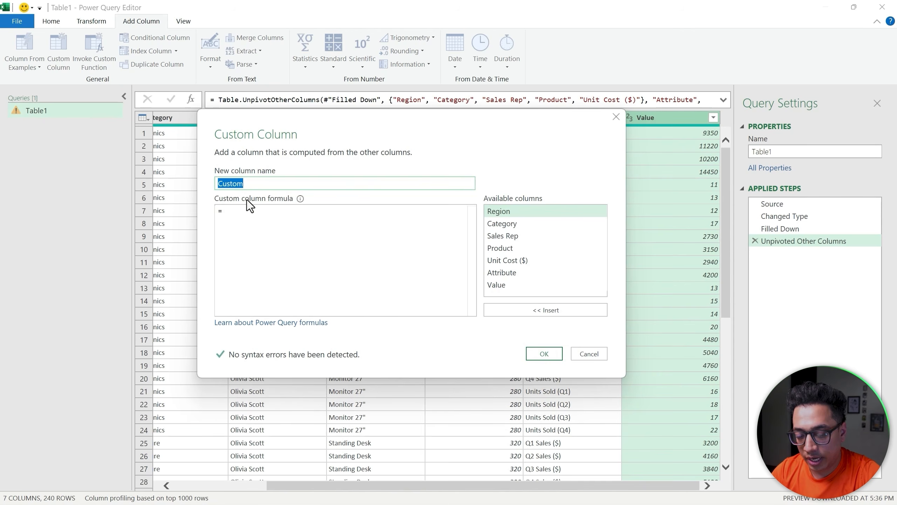
{"action": "type", "text": "Quarter"}
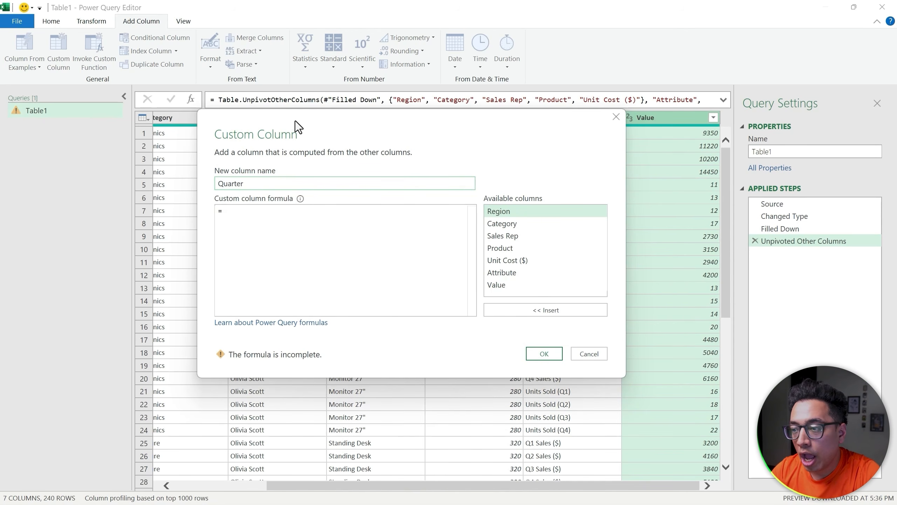
{"action": "left_click_drag", "start_coordinate": [295, 121], "coordinate": [241, 118]}
{"action": "left_click", "coordinate": [227, 236]}
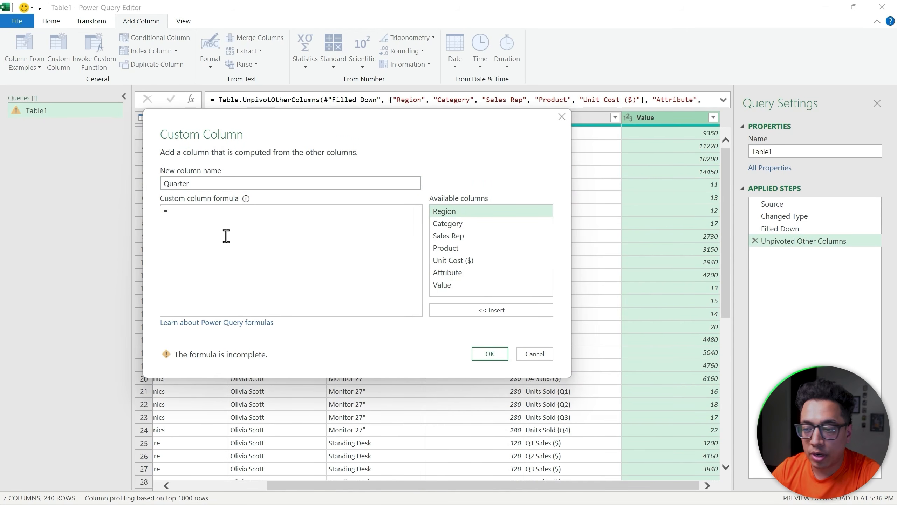
{"action": "left_click_drag", "start_coordinate": [475, 132], "coordinate": [407, 119]}
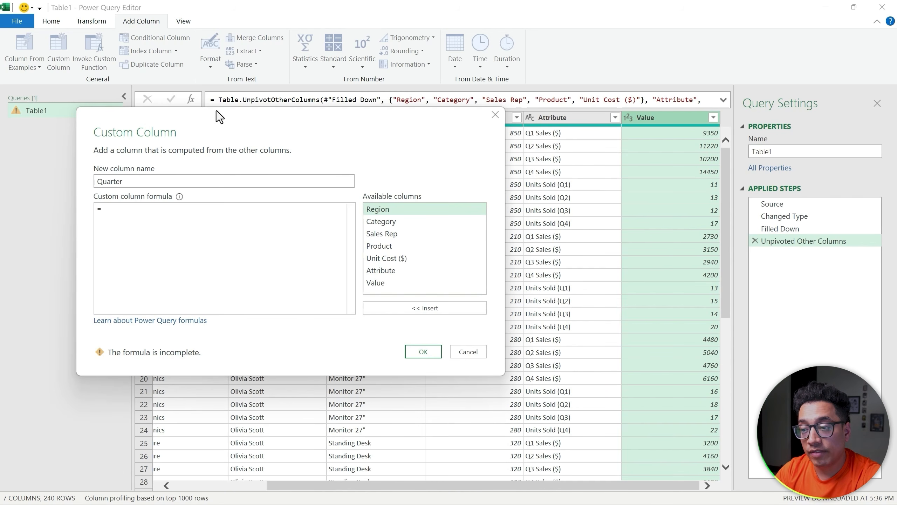
{"action": "left_click_drag", "start_coordinate": [220, 122], "coordinate": [239, 122]}
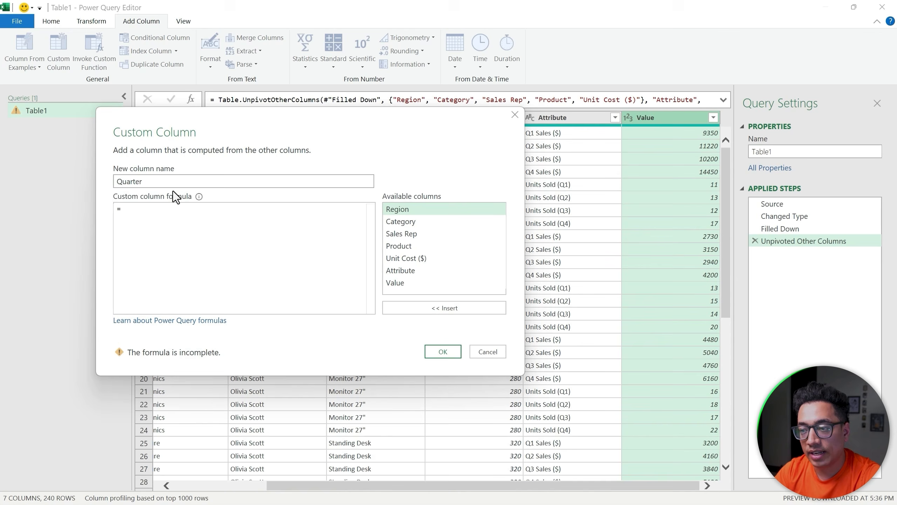
{"action": "left_click", "coordinate": [160, 212]}
{"action": "type", "text": "Text.M"}
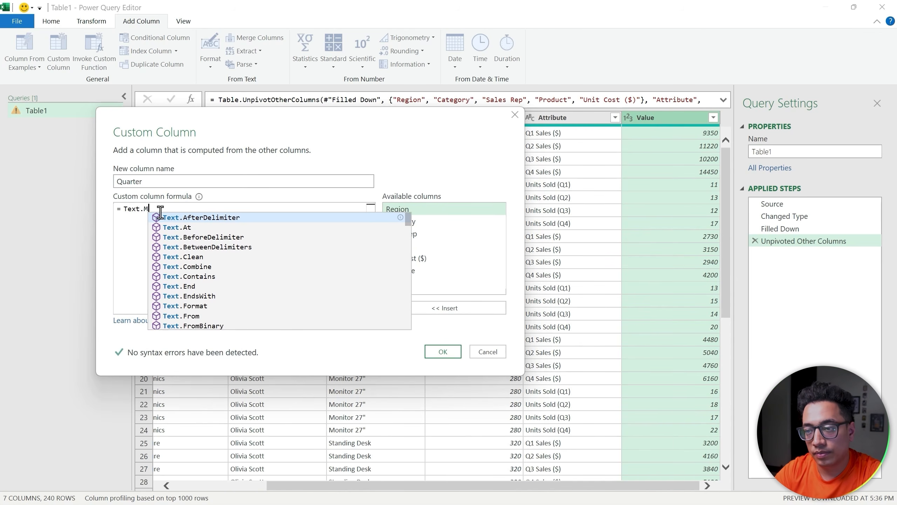
{"action": "type", "text": "iddle([Attribute], Text.PositionOf([Attribute], \"Q\"), 2)"}
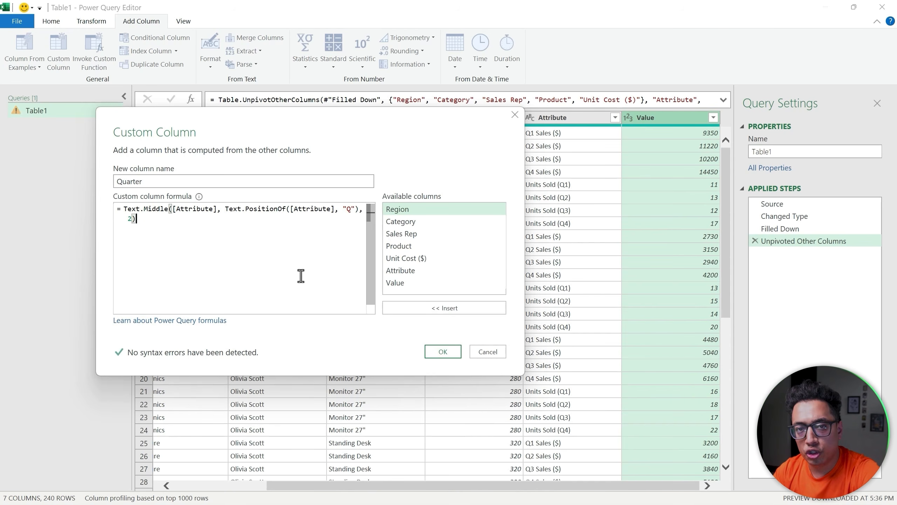
{"action": "left_click", "coordinate": [440, 351]}
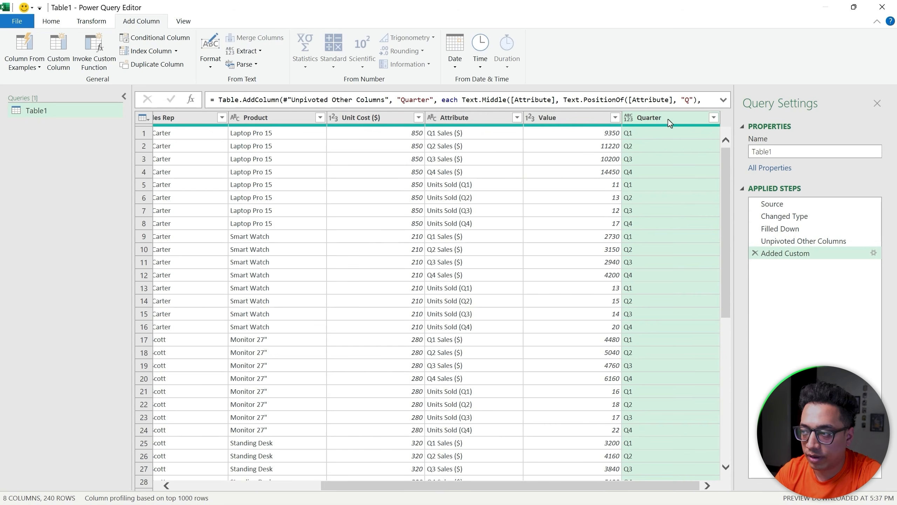
- Add a custom column named Type with the formula if Text.Contains([Attribute], "Sales") then "Sales" else "Units"
{"action": "left_click_drag", "start_coordinate": [669, 119], "coordinate": [458, 122]}
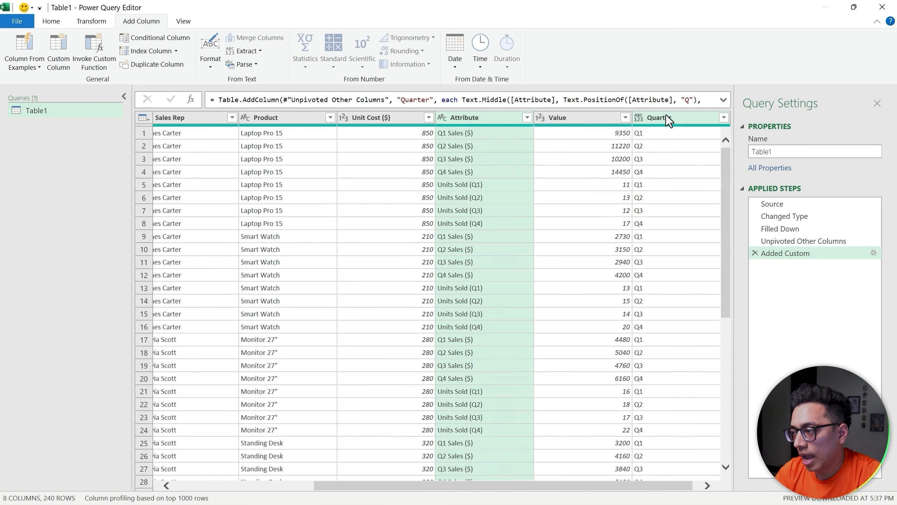
{"action": "left_click", "coordinate": [667, 116]}
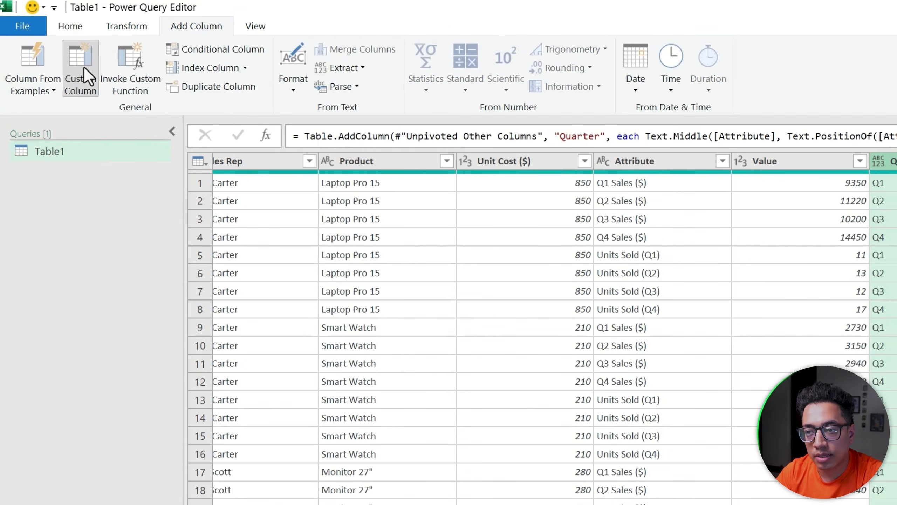
{"action": "left_click", "coordinate": [81, 69]}
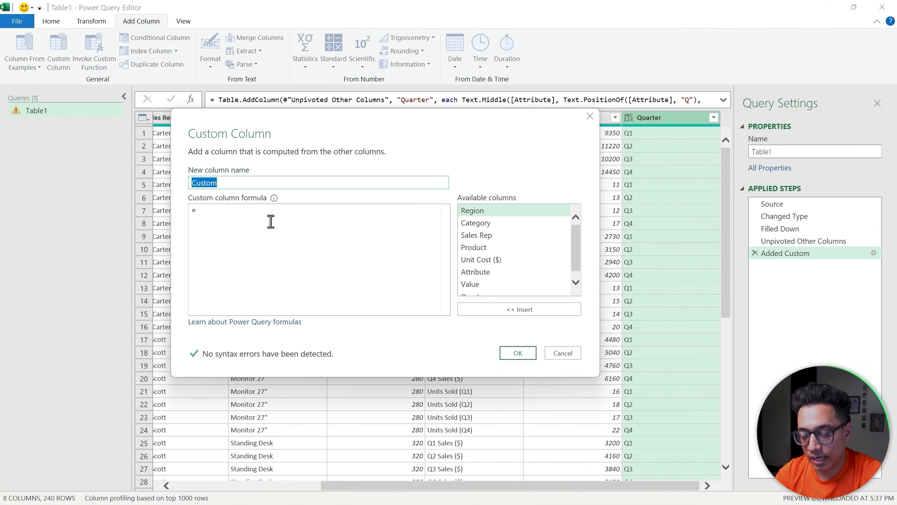
{"action": "type", "text": "Type"}
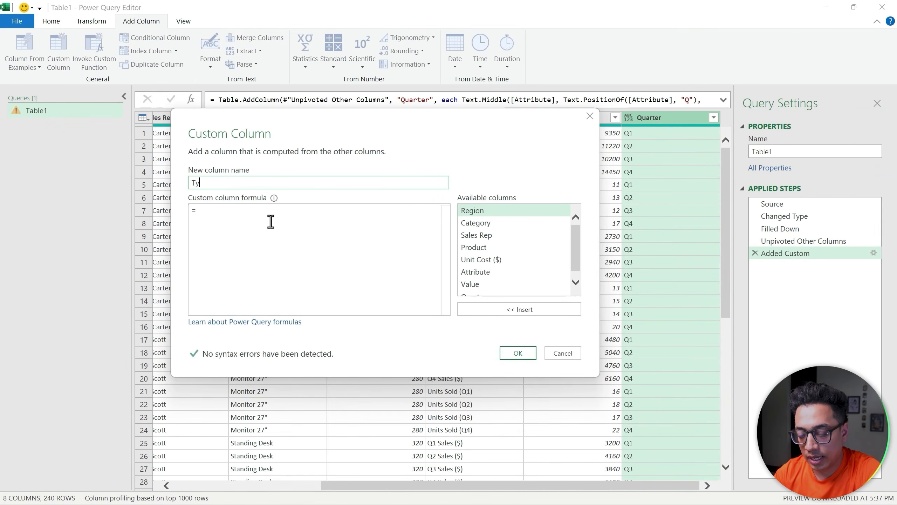
{"action": "left_click", "coordinate": [260, 213]}
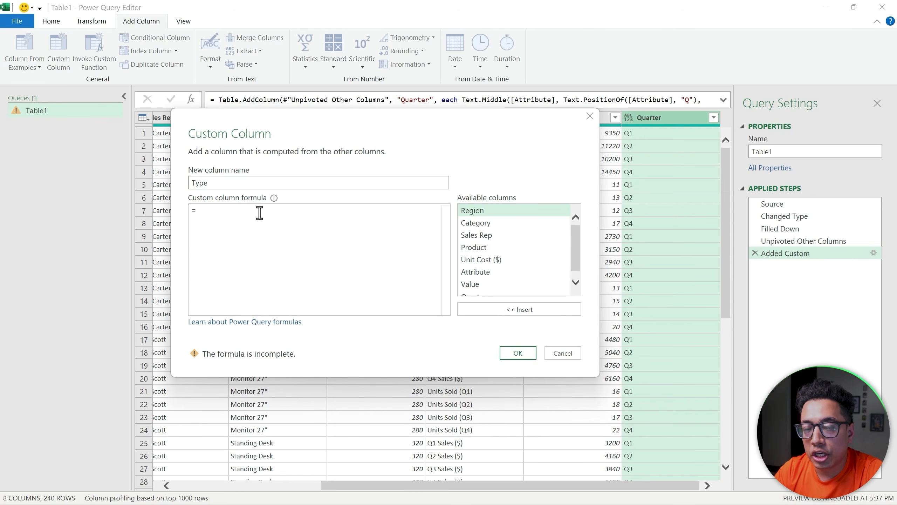
{"action": "type", "text": "i"}
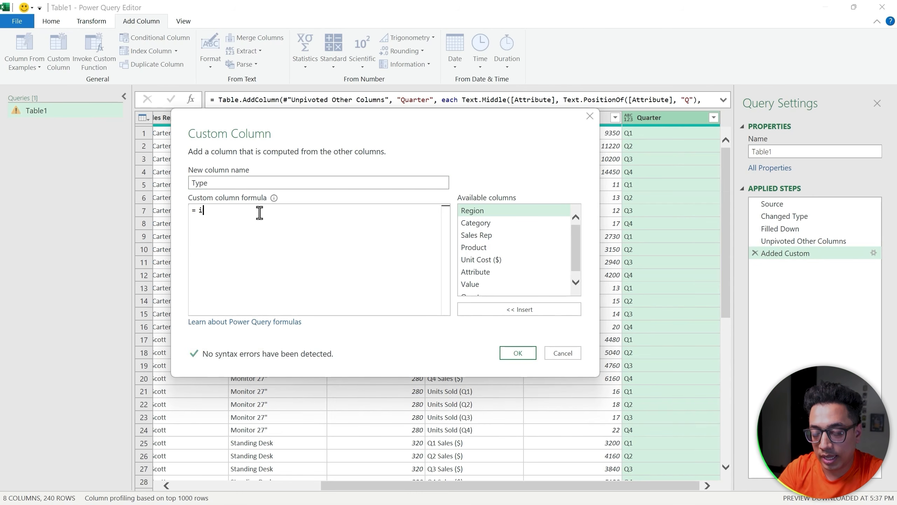
{"action": "type", "text": "f Text.Contains([At"}
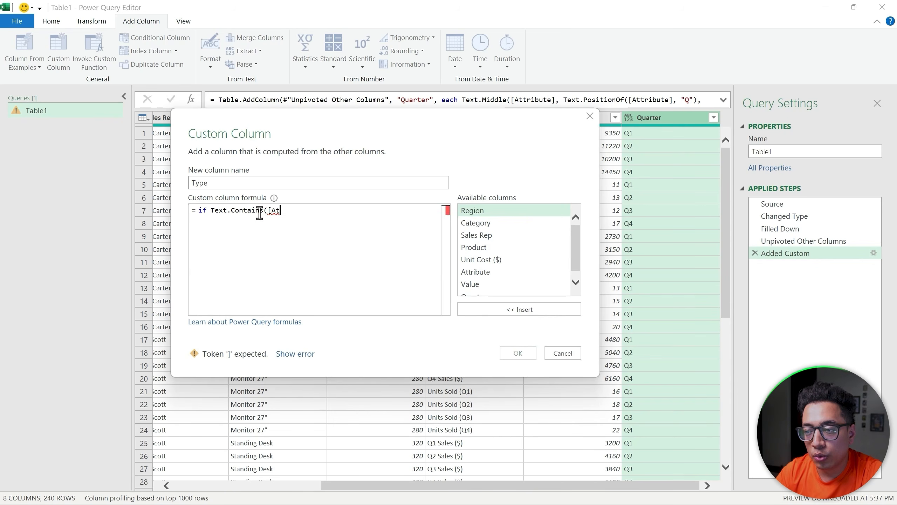
{"action": "type", "text": "tribute], \"Sales\") then \"S"}
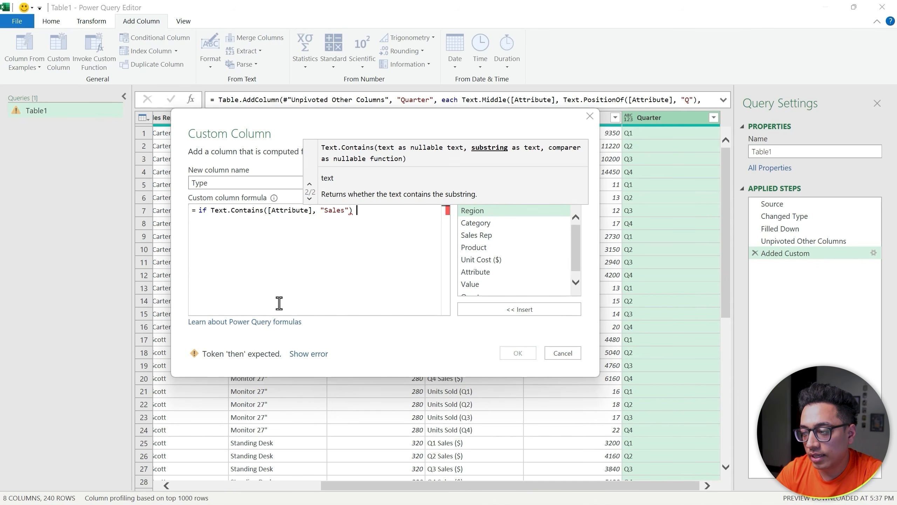
{"action": "type", "text": "ales\" e"}
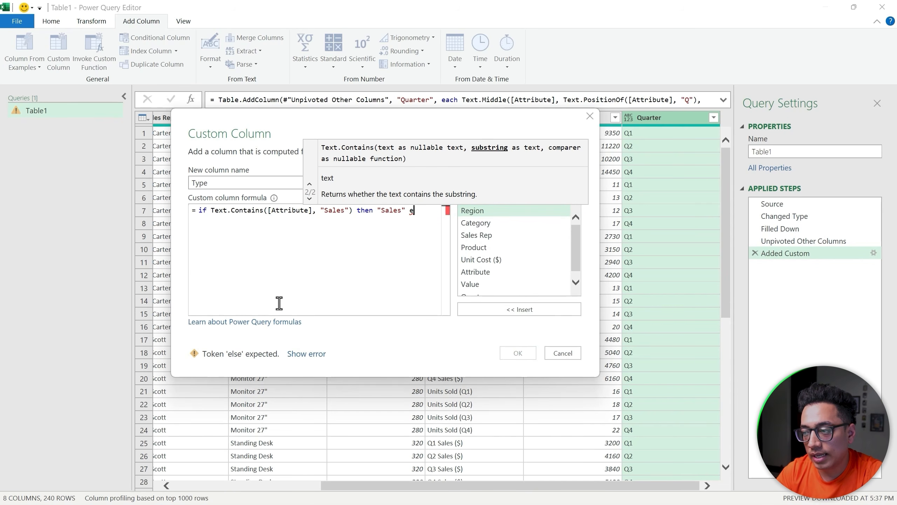
{"action": "type", "text": "lse \"Units\""}
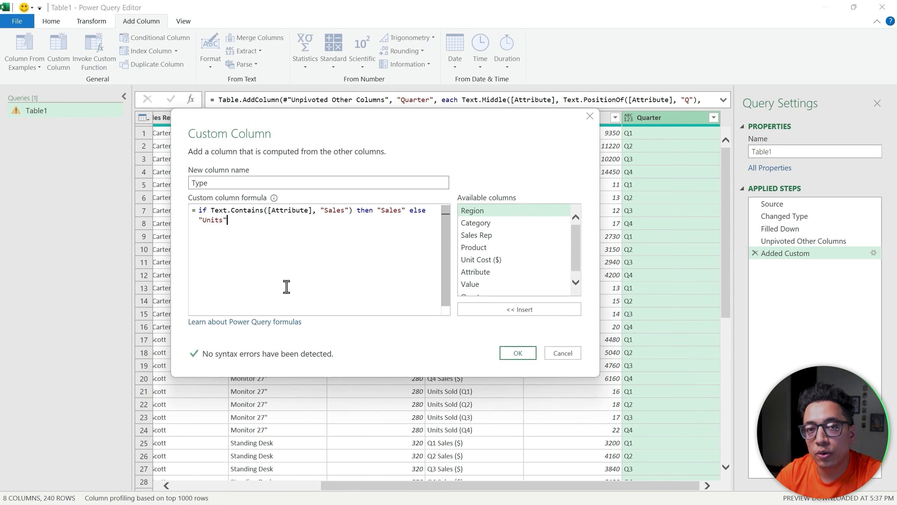
{"action": "left_click_drag", "start_coordinate": [348, 122], "coordinate": [171, 118]}
{"action": "left_click_drag", "start_coordinate": [231, 130], "coordinate": [228, 56]}
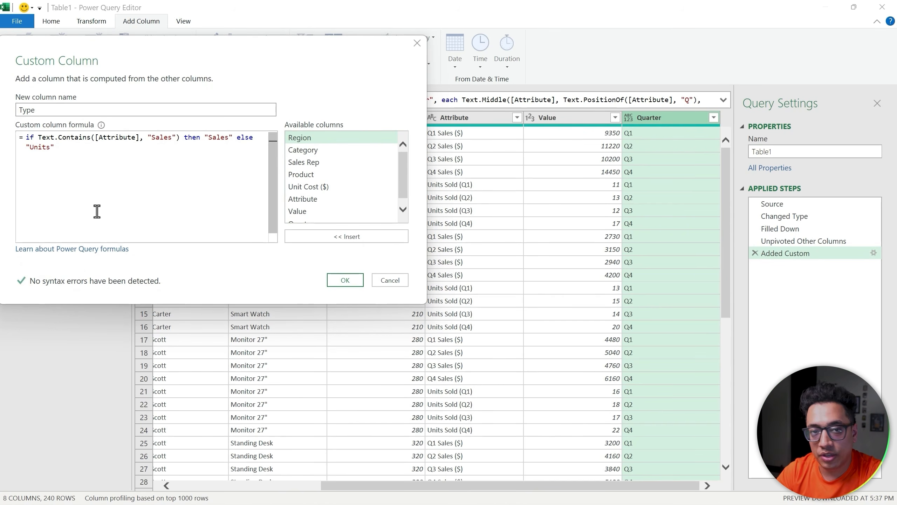
{"action": "left_click_drag", "start_coordinate": [229, 137], "coordinate": [209, 138]}
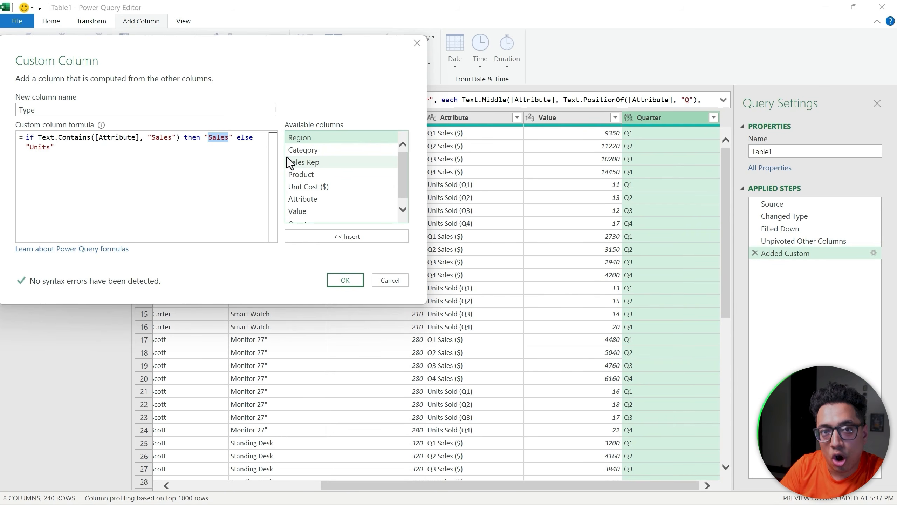
{"action": "left_click", "coordinate": [345, 280]}
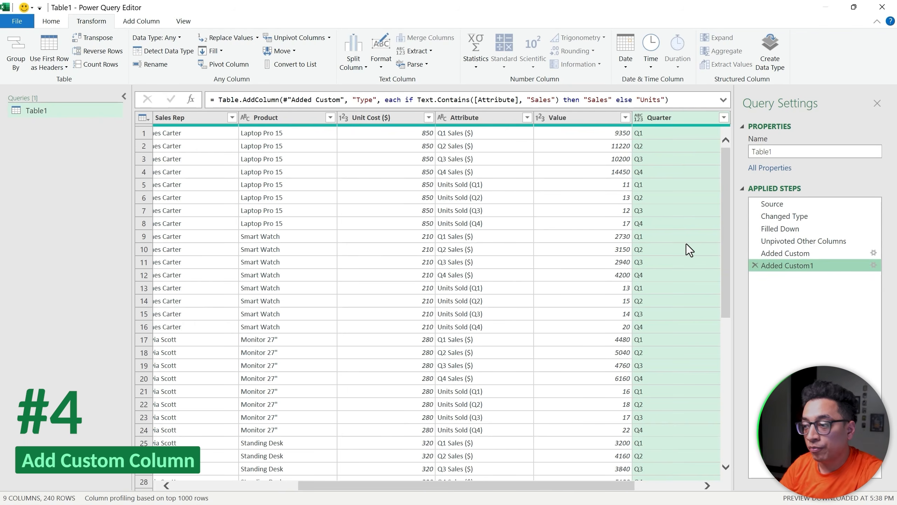
- Remove the Attribute column from the query
{"action": "left_click", "coordinate": [483, 121]}
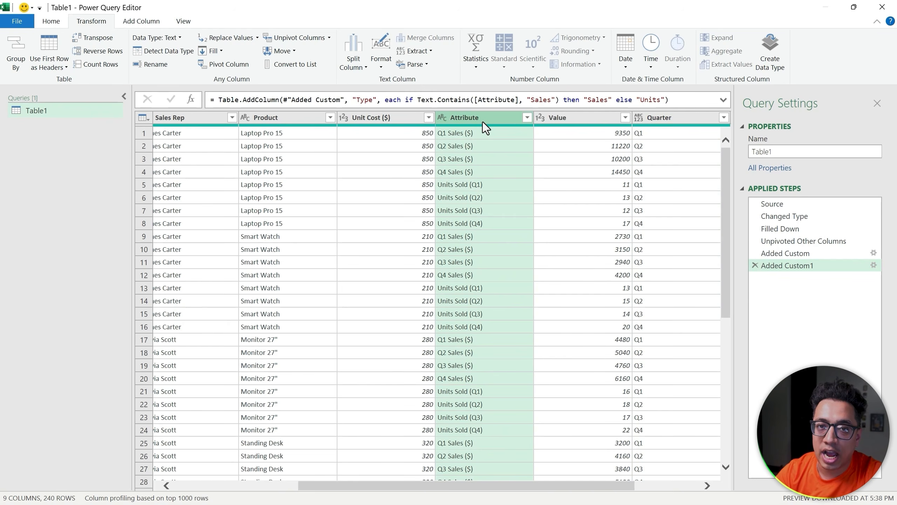
{"action": "right_click", "coordinate": [483, 122]}
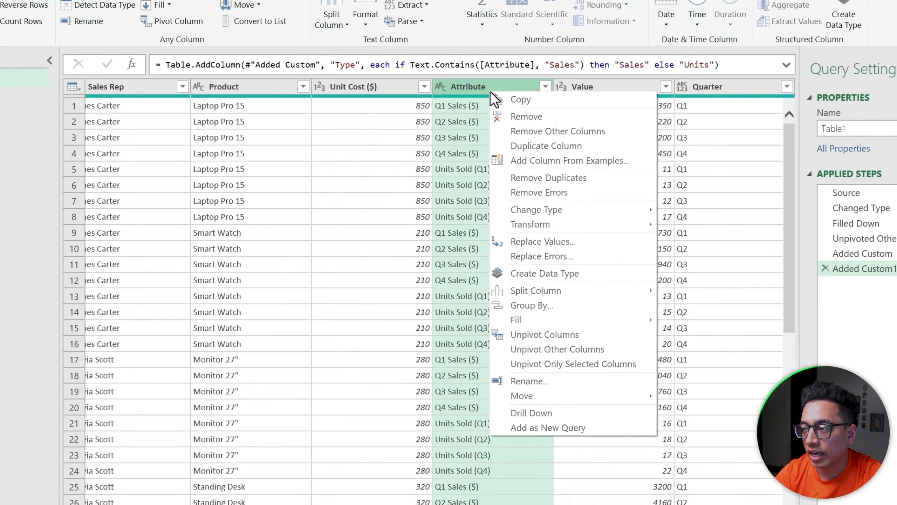
{"action": "left_click", "coordinate": [511, 140]}
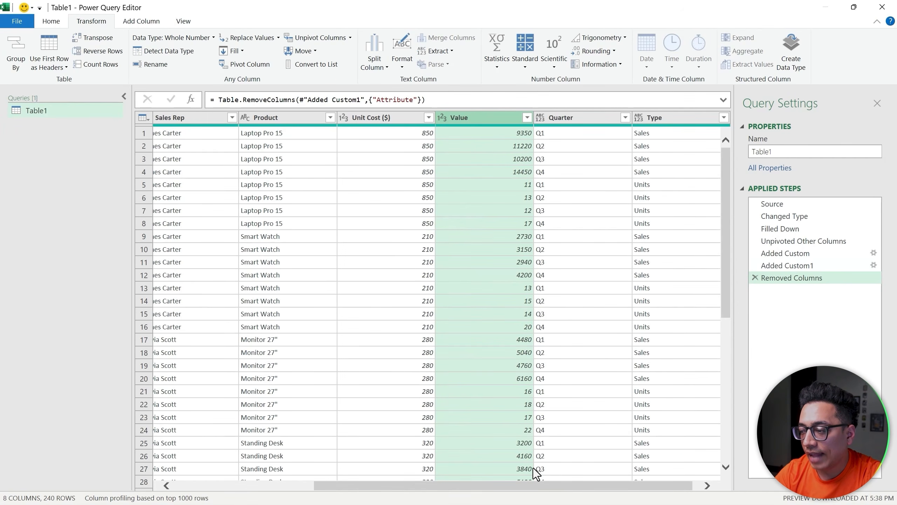
- Pivot the Type column using Value as the values column and Don't Aggregate as the aggregate function, and review the Quarter, Sales and Units columns
{"action": "left_click_drag", "start_coordinate": [534, 487], "coordinate": [587, 492]}
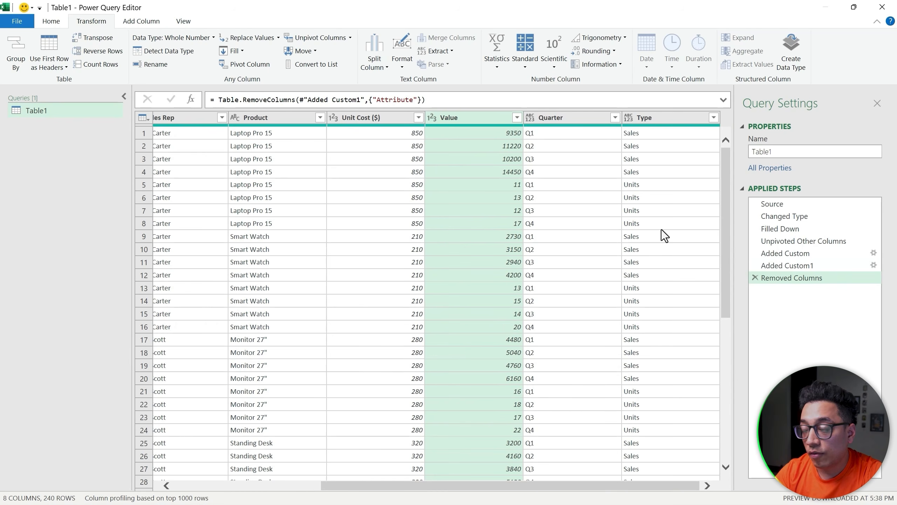
{"action": "left_click", "coordinate": [667, 118]}
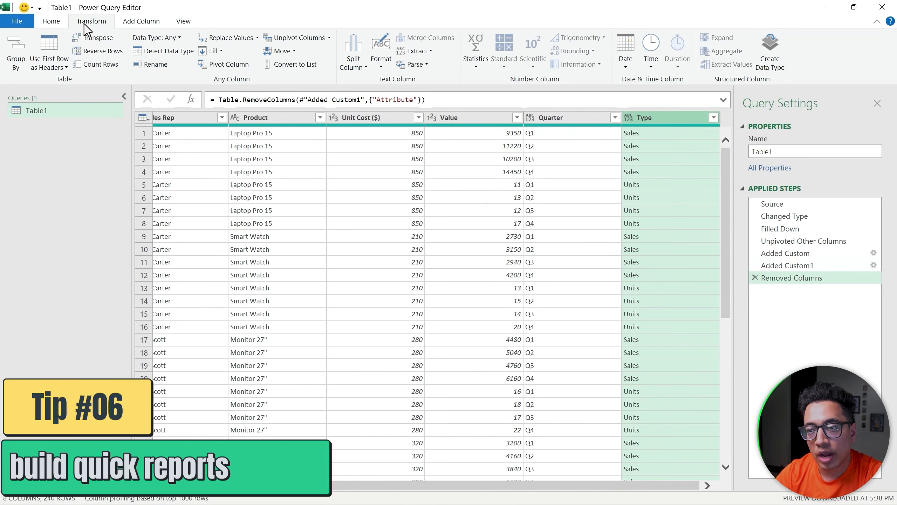
{"action": "left_click", "coordinate": [242, 67]}
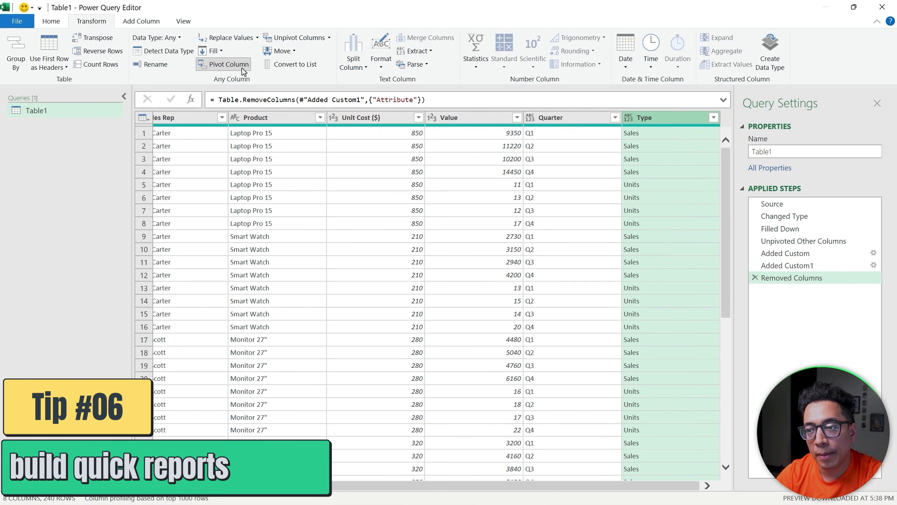
{"action": "left_click_drag", "start_coordinate": [276, 179], "coordinate": [190, 89]}
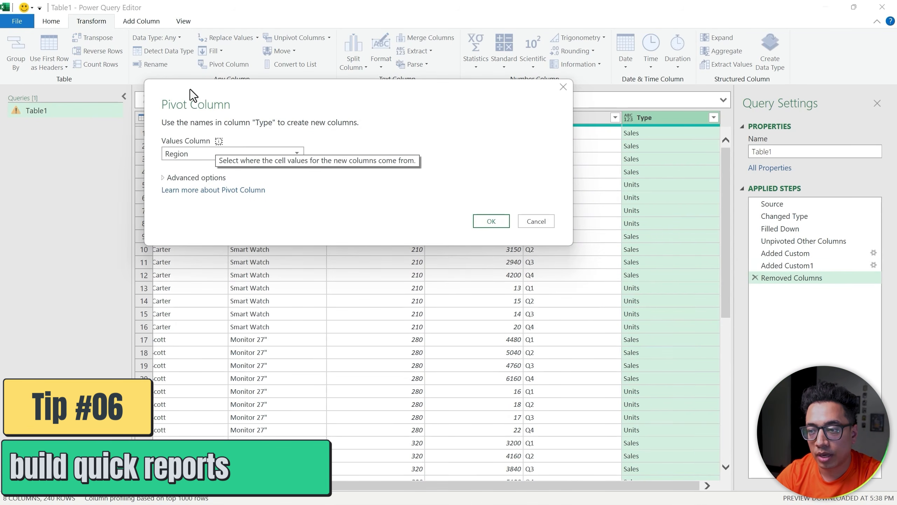
{"action": "left_click", "coordinate": [198, 152]}
{"action": "left_click", "coordinate": [193, 230]}
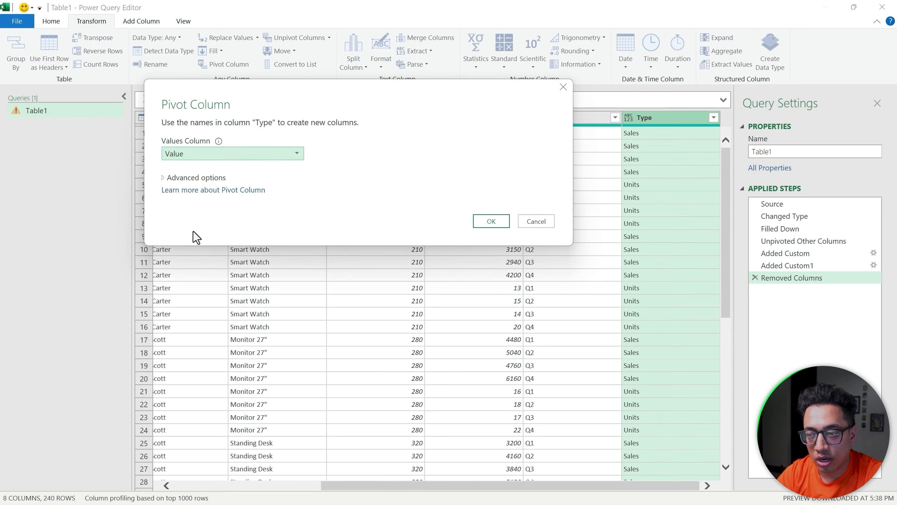
{"action": "left_click", "coordinate": [194, 177]}
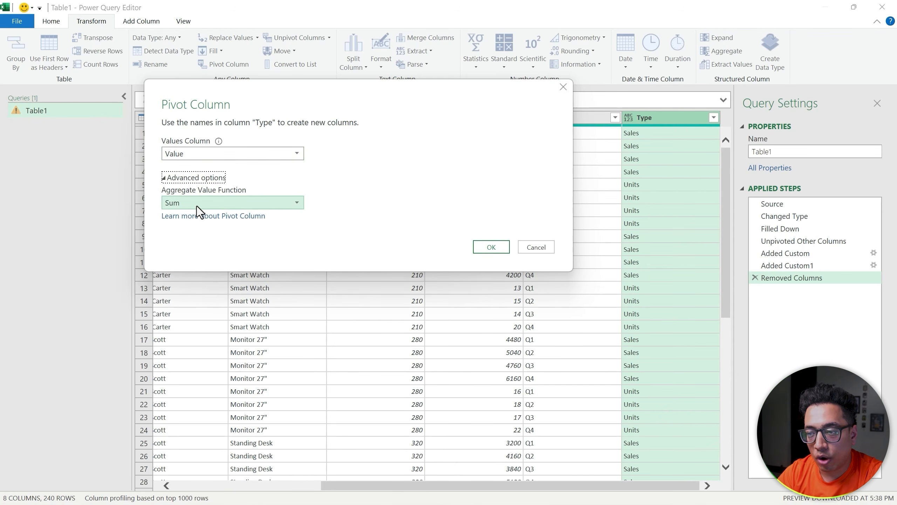
{"action": "left_click", "coordinate": [196, 206]}
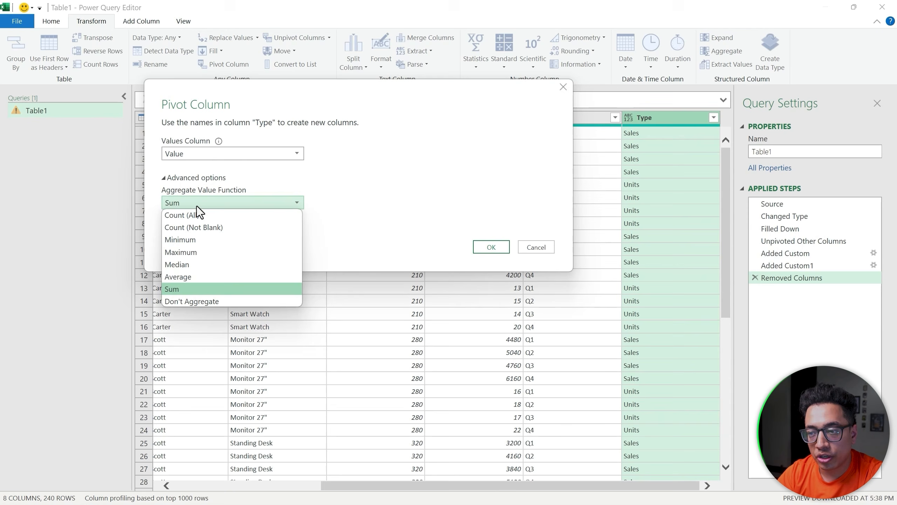
{"action": "left_click", "coordinate": [193, 299]}
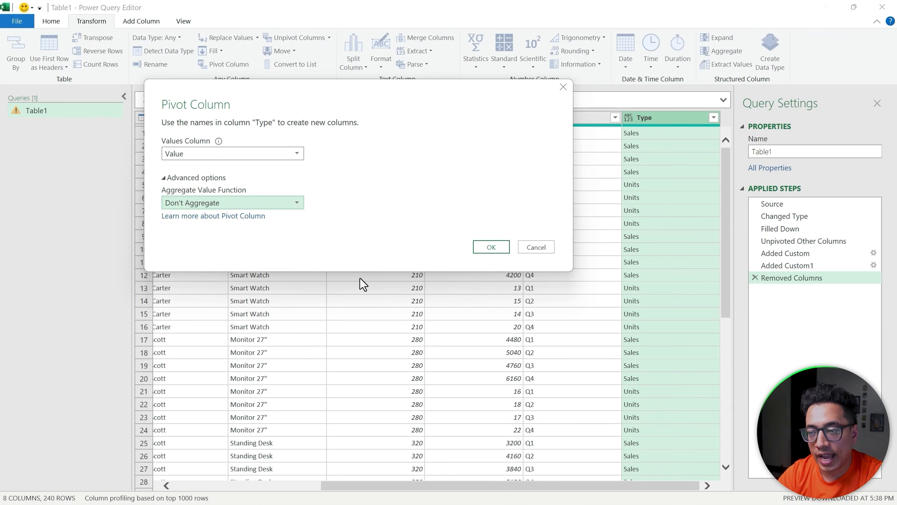
{"action": "left_click", "coordinate": [492, 247]}
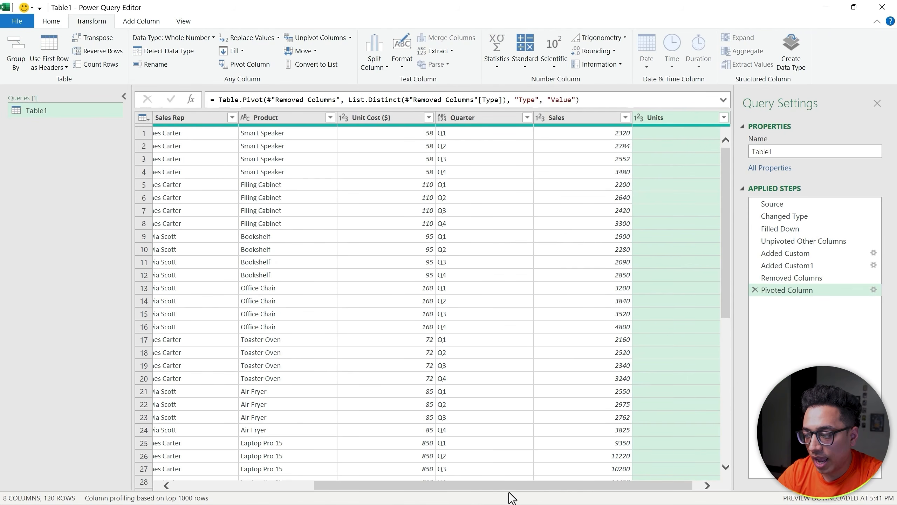
{"action": "left_click", "coordinate": [469, 117]}
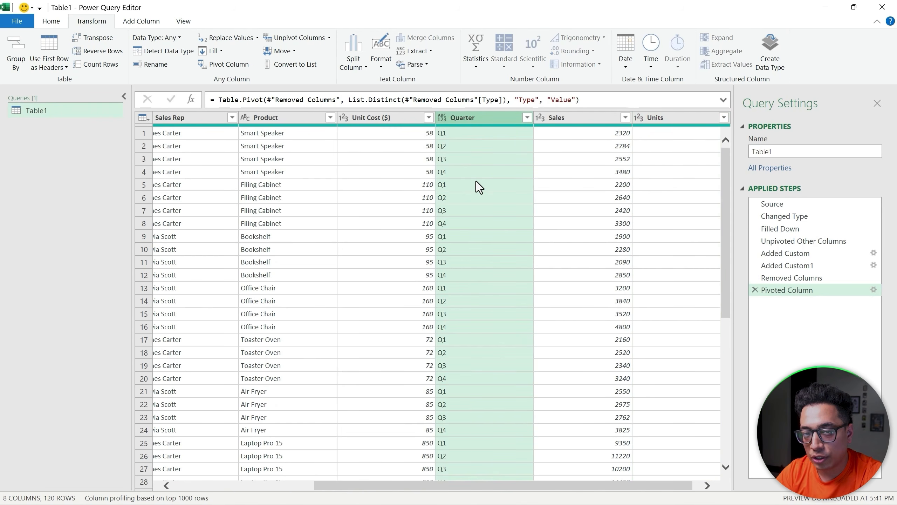
{"action": "left_click", "coordinate": [562, 117]}
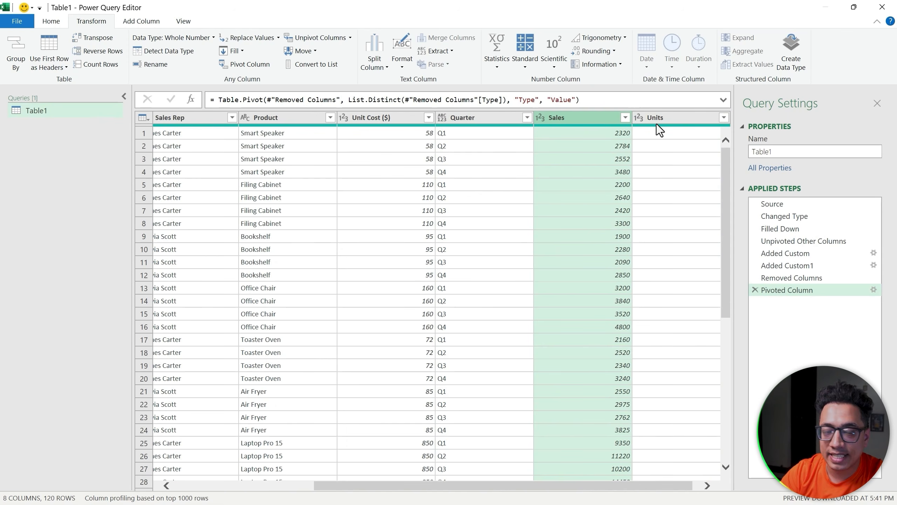
{"action": "left_click", "coordinate": [671, 119]}
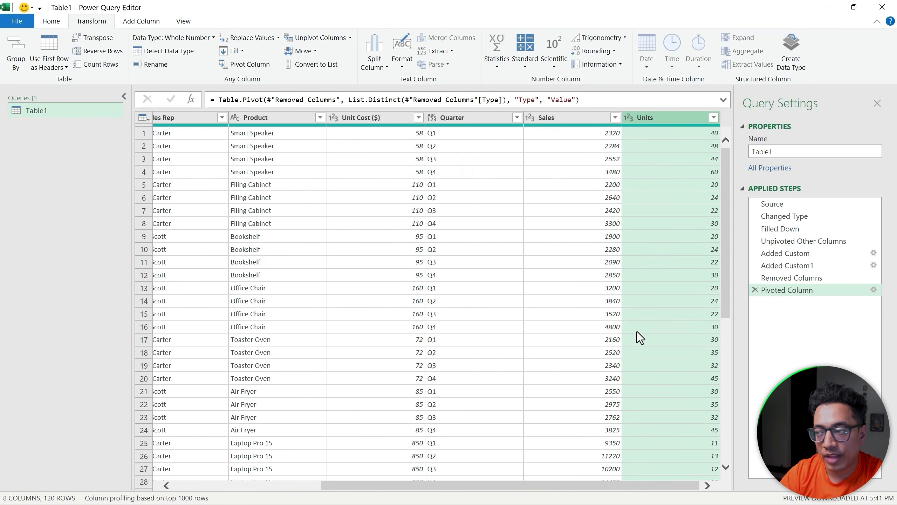
- Set up an advanced Group By on the pivoted table with Region and Category as the grouping columns
{"action": "left_click_drag", "start_coordinate": [604, 486], "coordinate": [245, 502]}
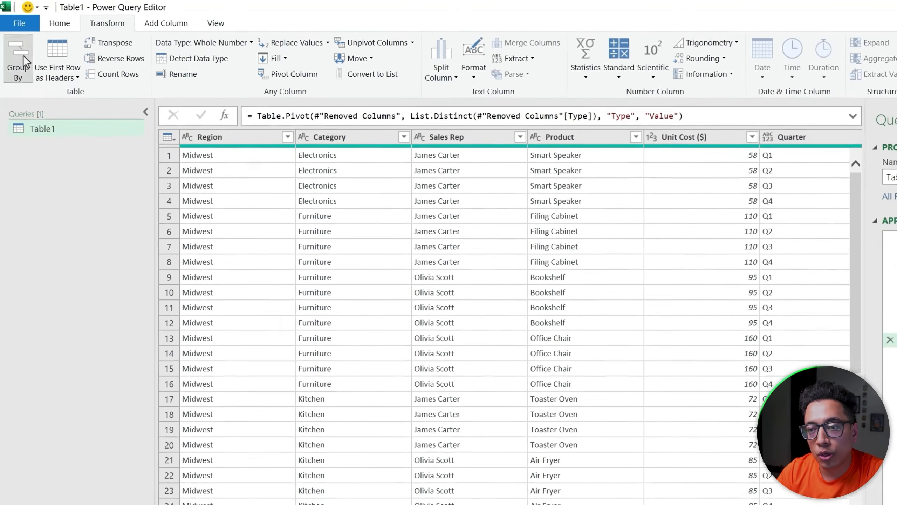
{"action": "left_click", "coordinate": [15, 49]}
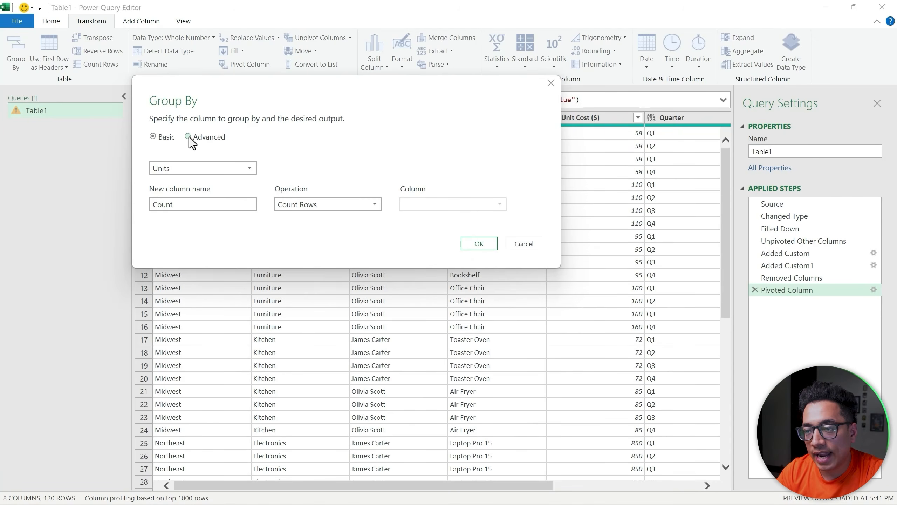
{"action": "left_click", "coordinate": [190, 137]}
{"action": "left_click", "coordinate": [195, 170]}
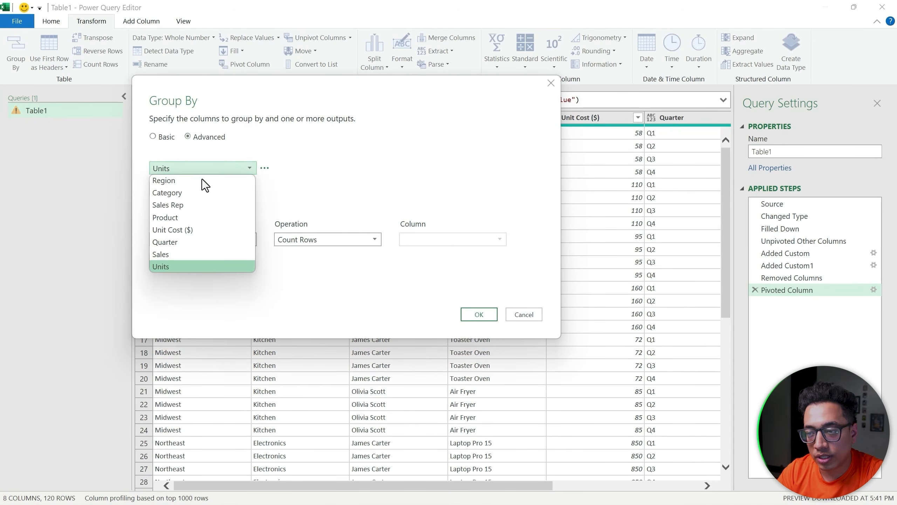
{"action": "left_click", "coordinate": [195, 182]}
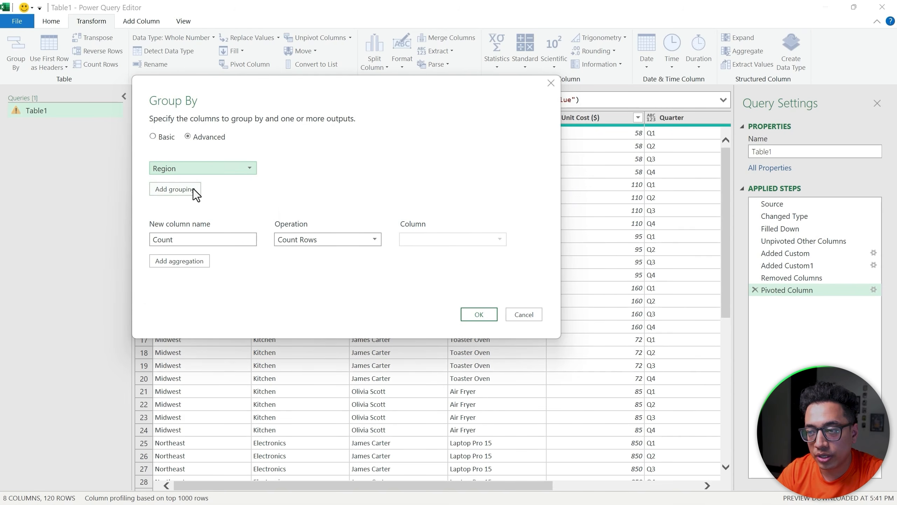
{"action": "left_click", "coordinate": [194, 189]}
{"action": "left_click", "coordinate": [191, 187]}
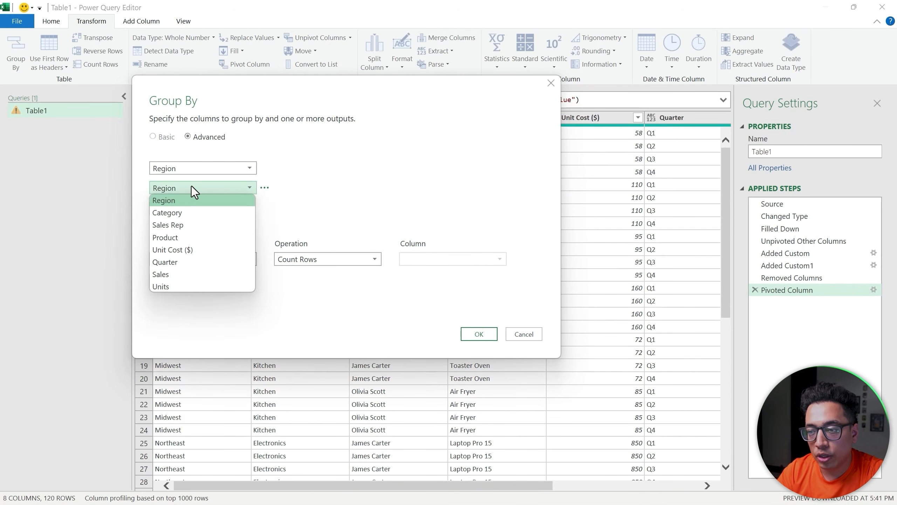
{"action": "left_click", "coordinate": [186, 212]}
- Define the first Group By aggregation as a new column named Sales that sums the Sales column
{"action": "double_click", "coordinate": [187, 260]}
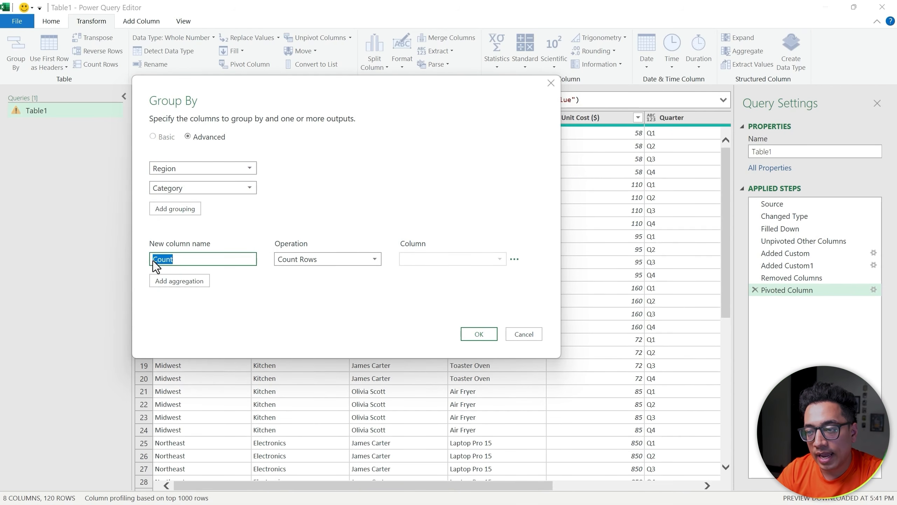
{"action": "type", "text": "AMount"}
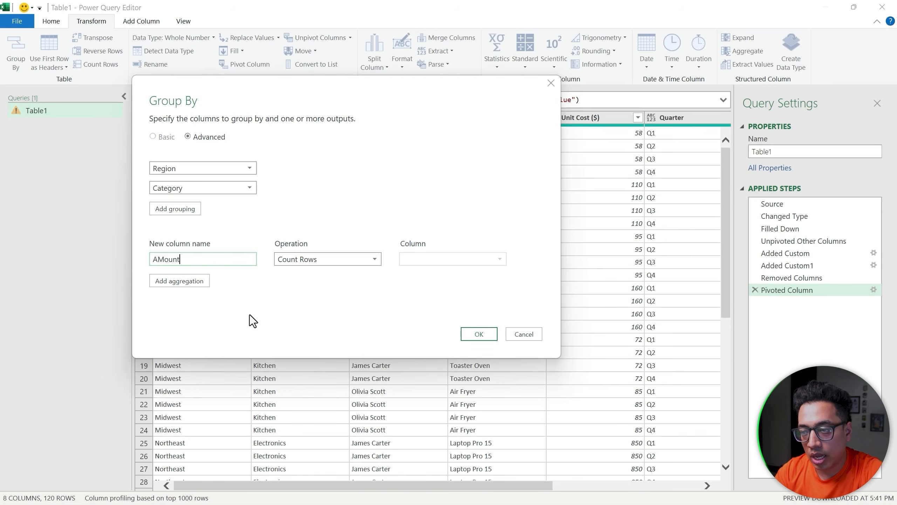
{"action": "key", "text": "ctrl+a"}
{"action": "type", "text": "Sales"}
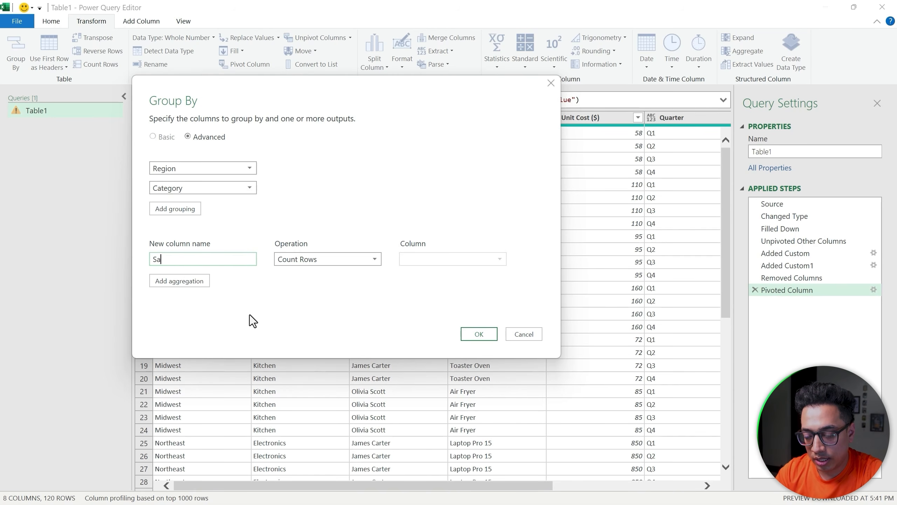
{"action": "left_click", "coordinate": [320, 263]}
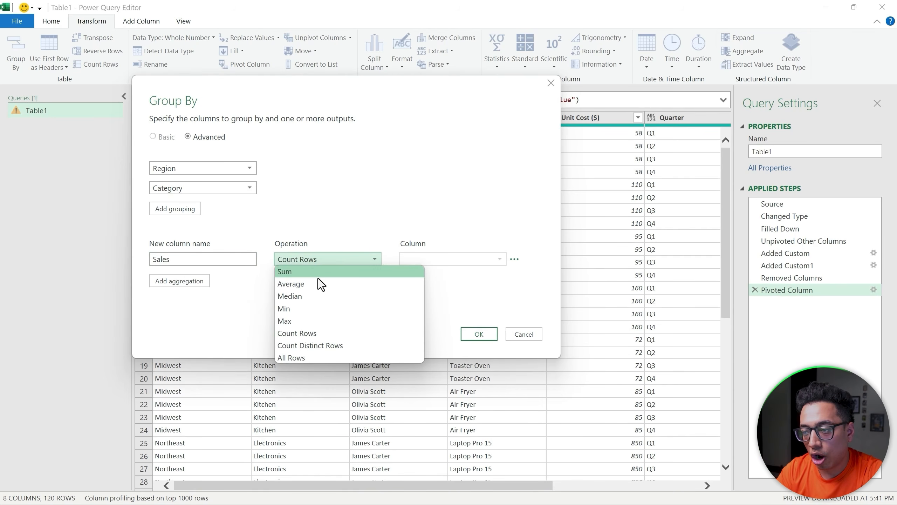
{"action": "left_click", "coordinate": [296, 270]}
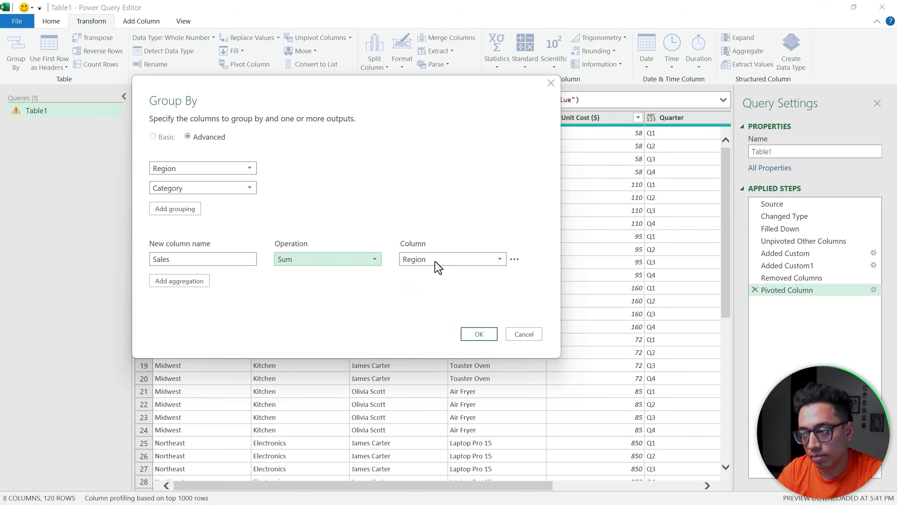
{"action": "left_click", "coordinate": [436, 259]}
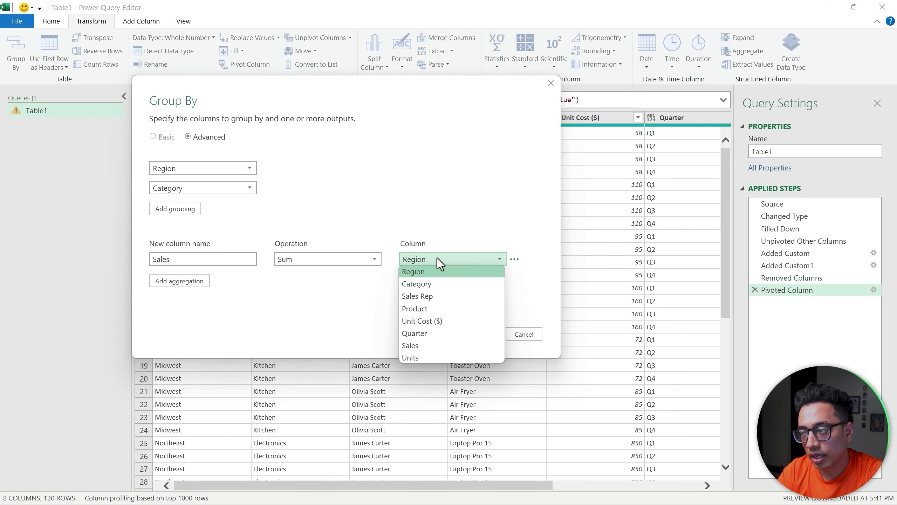
{"action": "left_click", "coordinate": [417, 343]}
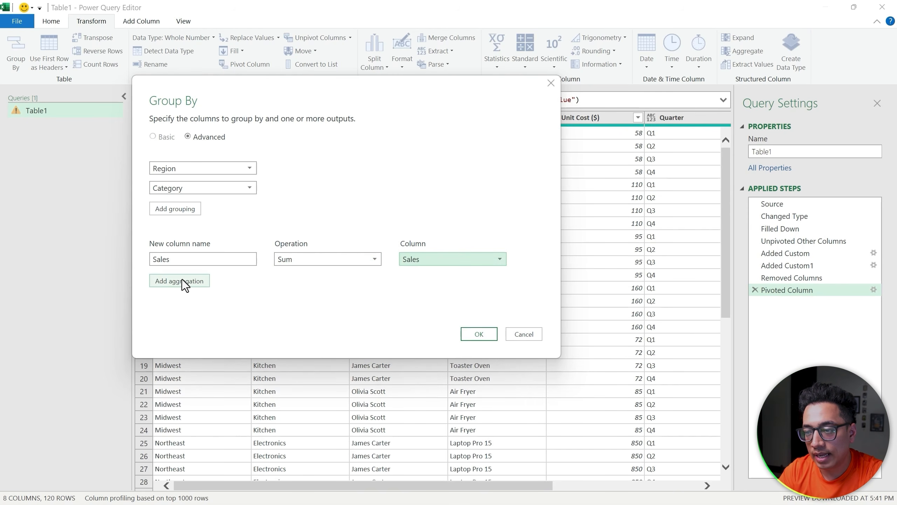
- Add a second aggregation named Units that sums the Units column, and apply the grouping
{"action": "left_click", "coordinate": [195, 287]}
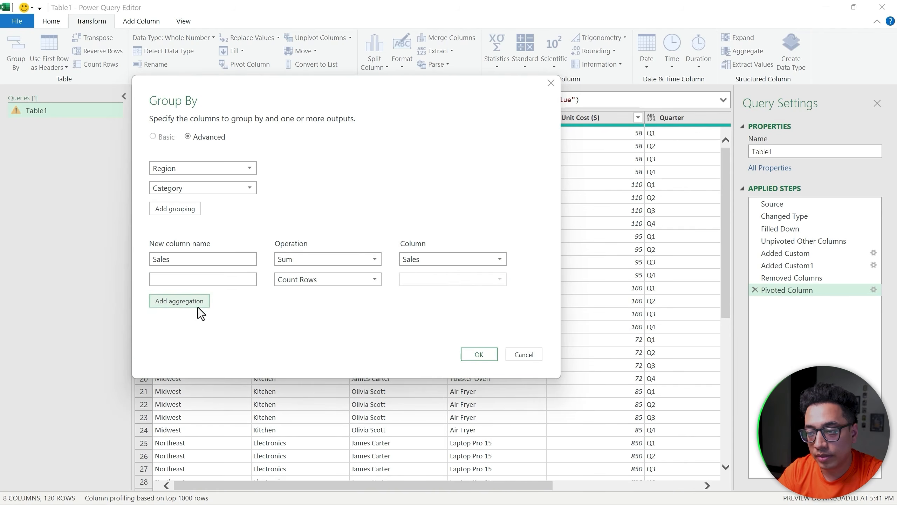
{"action": "left_click", "coordinate": [192, 279]}
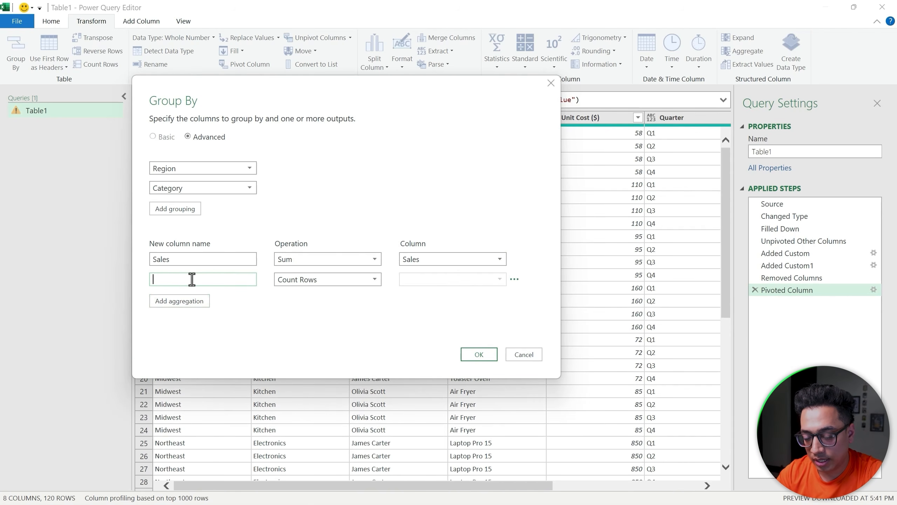
{"action": "type", "text": "Units"}
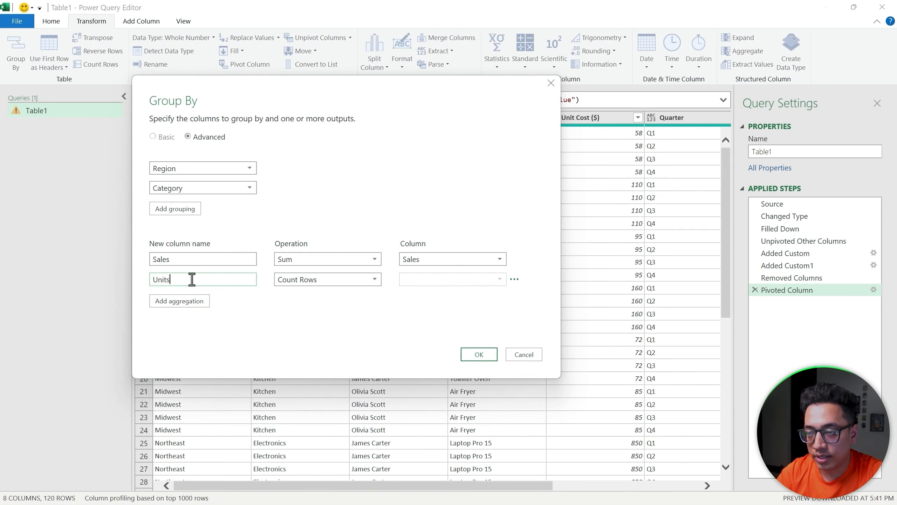
{"action": "left_click", "coordinate": [331, 282]}
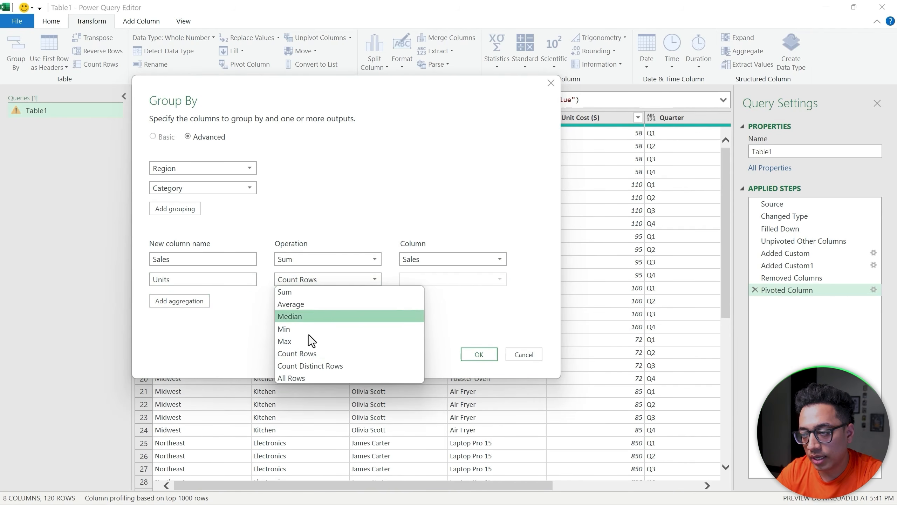
{"action": "left_click", "coordinate": [294, 291]}
{"action": "left_click", "coordinate": [407, 280]}
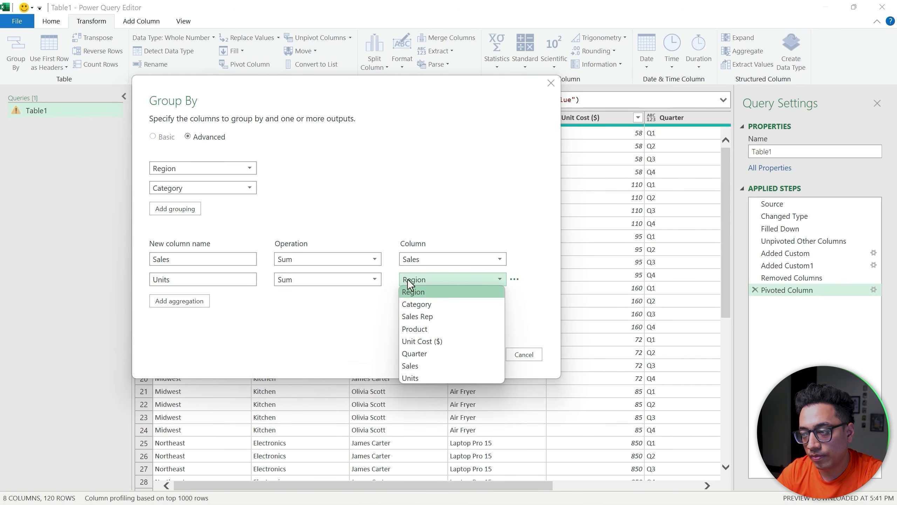
{"action": "left_click", "coordinate": [429, 378]}
{"action": "left_click", "coordinate": [474, 352]}
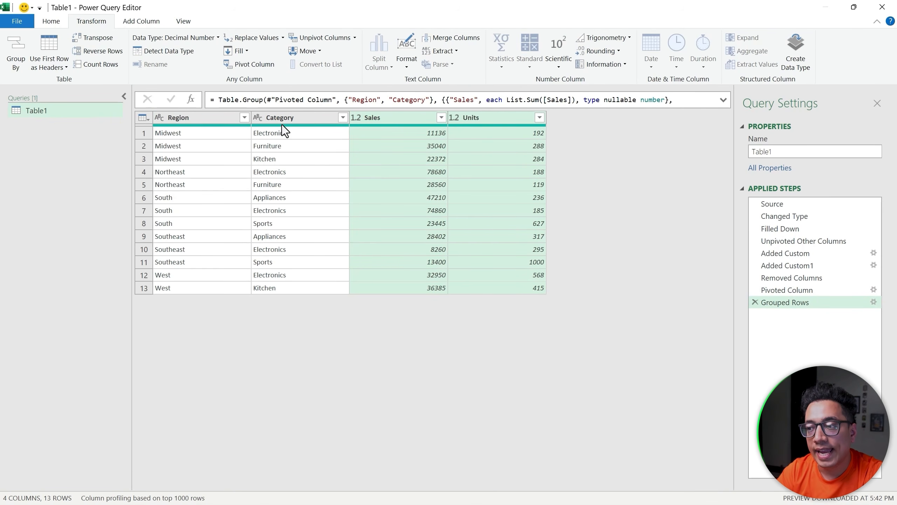
- Check the grouped Sales and Units columns, and close the query editor, loading the result into the workbook
{"action": "left_click", "coordinate": [420, 122]}
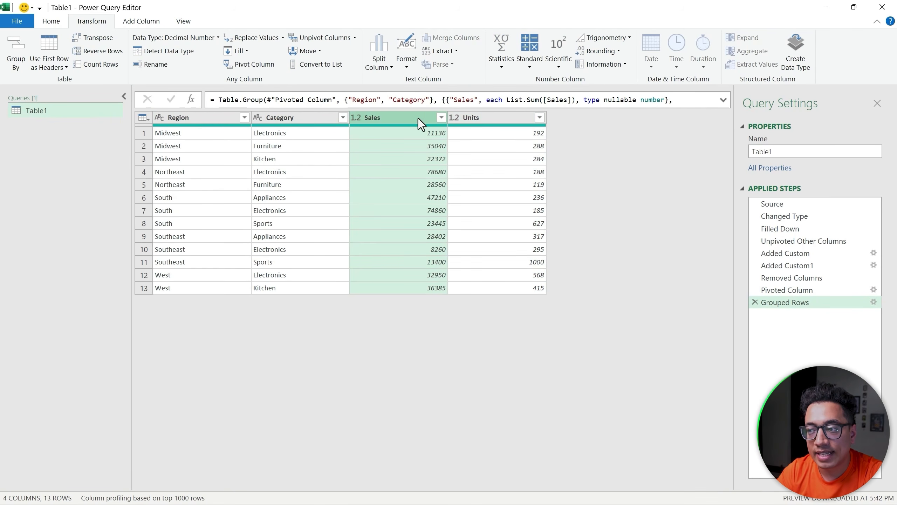
{"action": "left_click", "coordinate": [492, 119]}
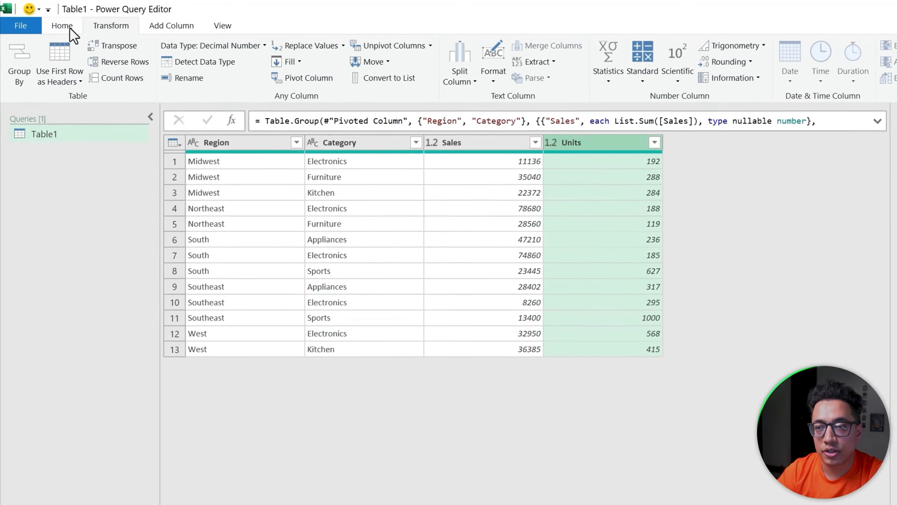
{"action": "left_click", "coordinate": [51, 22]}
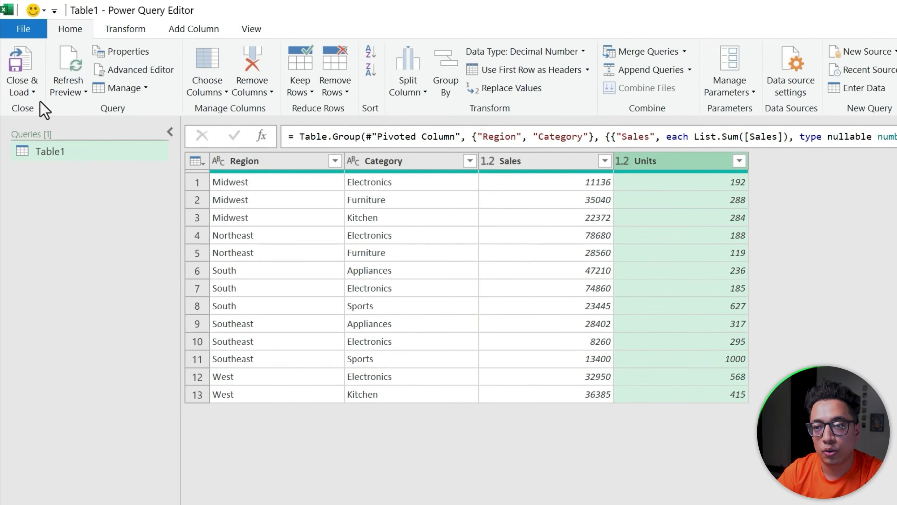
{"action": "left_click", "coordinate": [21, 69]}
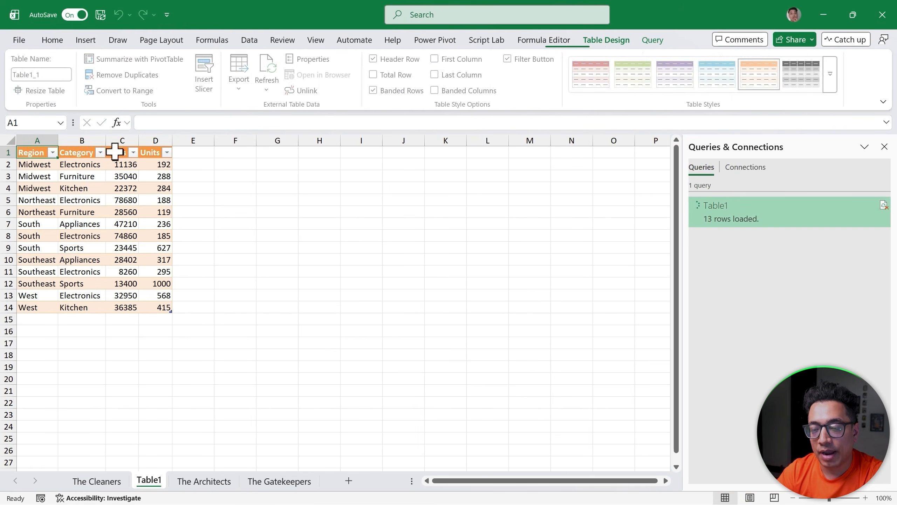
- Widen columns A to D of the loaded table to one equal width and go to The Architects sheet
{"action": "key", "text": "ctrl+a"}
{"action": "key", "text": "ctrl+space"}
{"action": "left_click", "coordinate": [156, 140]}
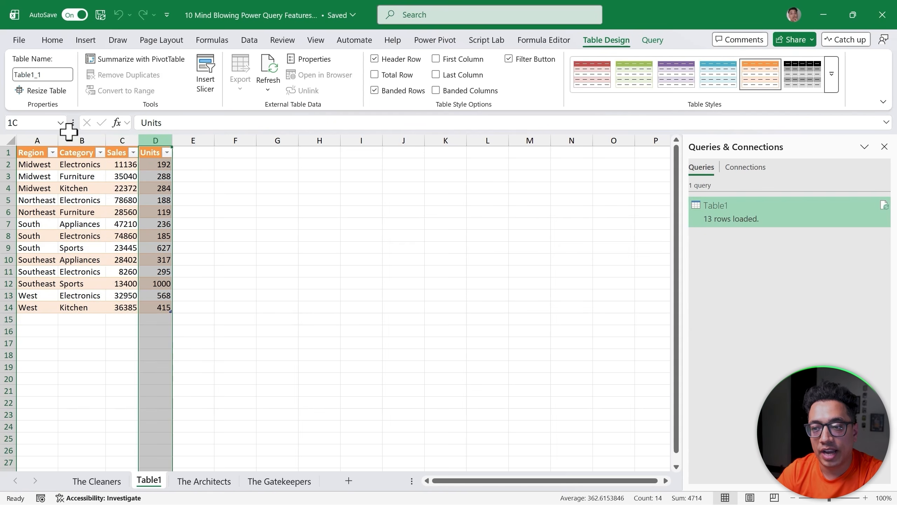
{"action": "left_click", "coordinate": [39, 141], "text": "shift"}
{"action": "left_click_drag", "start_coordinate": [58, 140], "coordinate": [98, 140]}
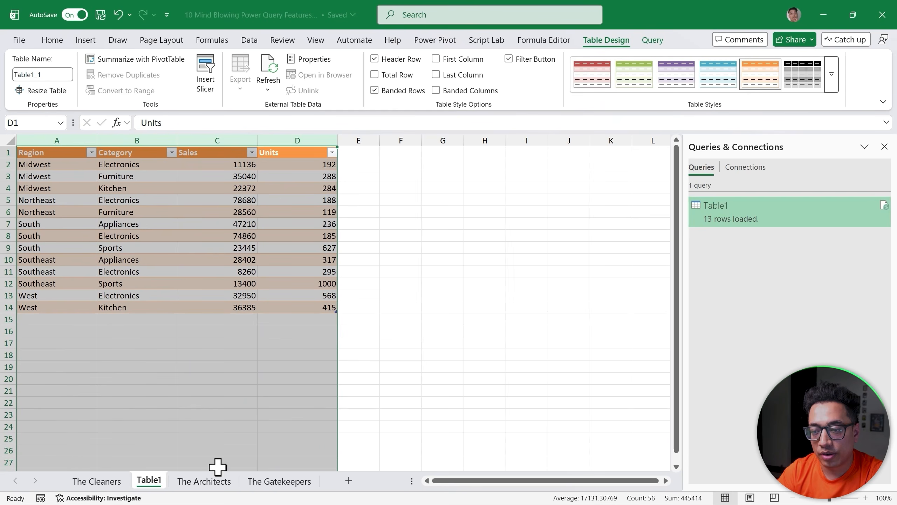
{"action": "left_click", "coordinate": [204, 481]}
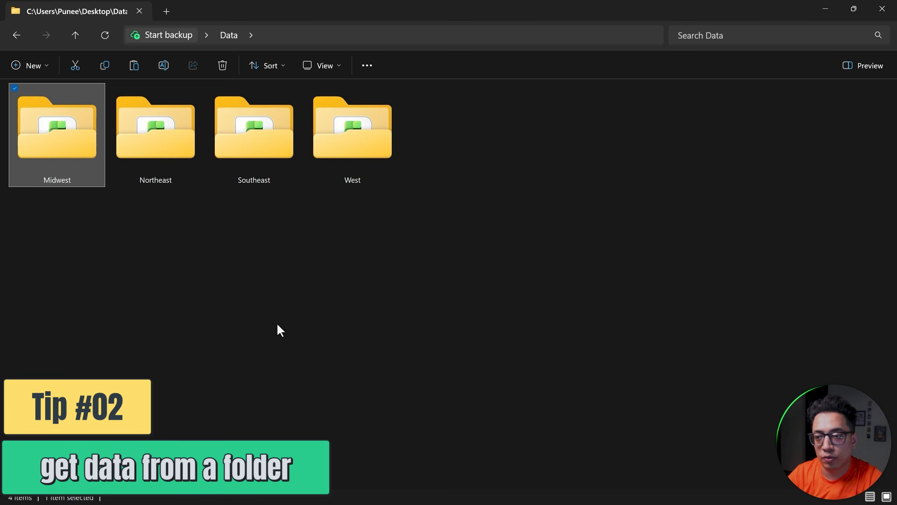
- Examine the files inside the Midwest folder and return to the parent Data folder
{"action": "double_click", "coordinate": [73, 149]}
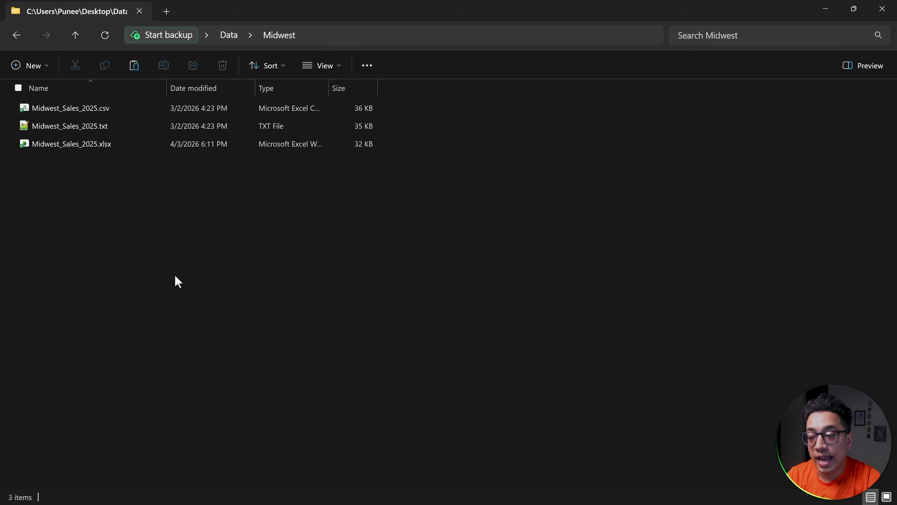
{"action": "left_click", "coordinate": [78, 33]}
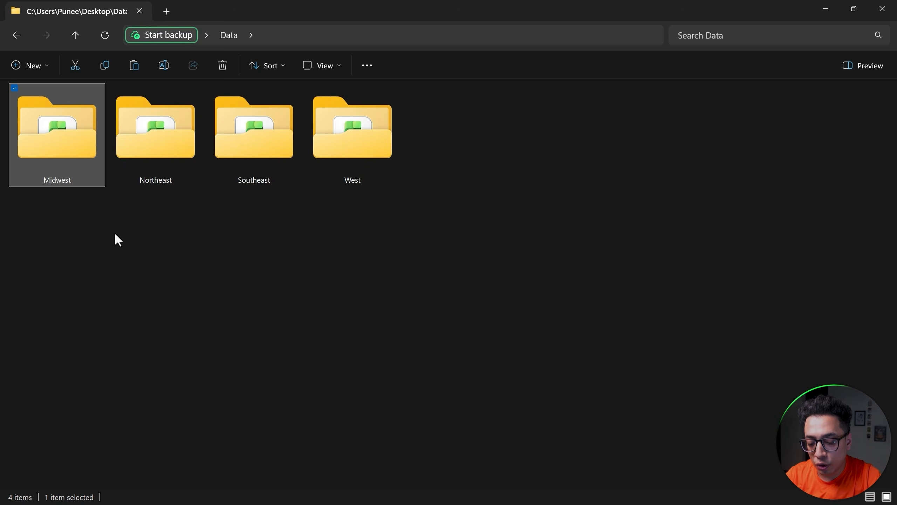
- Switch to the Excel workbook, get data from the Desktop's Data folder, and open its file list for transformation
{"action": "key", "text": "alt+Tab"}
{"action": "key", "text": "alt+Tab"}
{"action": "key", "text": "alt+Tab"}
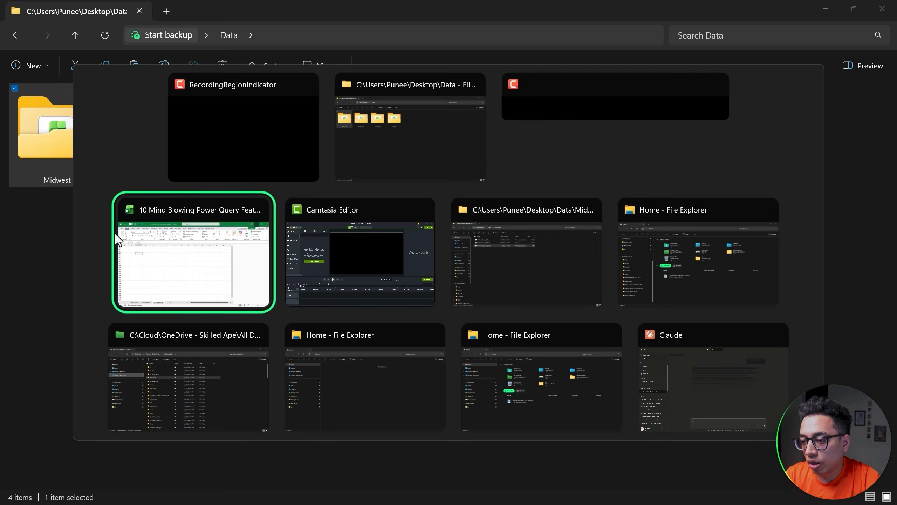
{"action": "left_click", "coordinate": [182, 164]}
{"action": "left_click", "coordinate": [250, 40]}
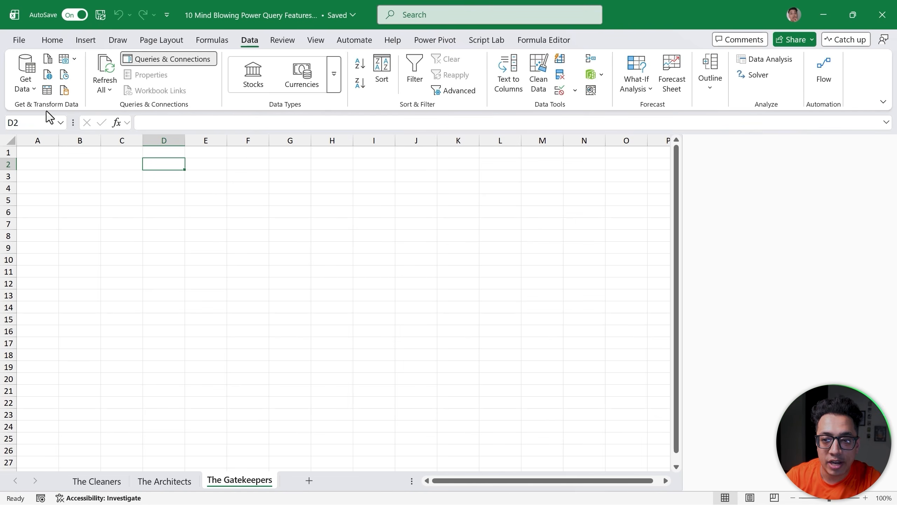
{"action": "left_click", "coordinate": [26, 80]}
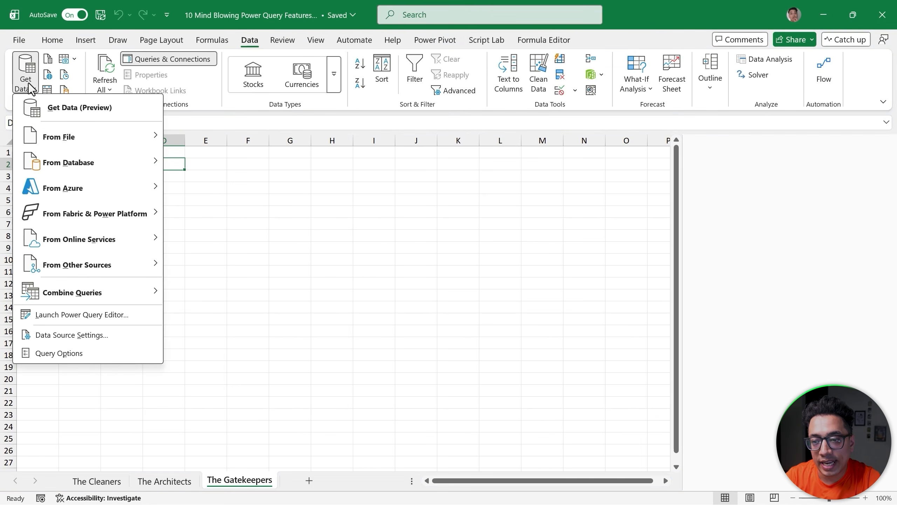
{"action": "mouse_move", "coordinate": [68, 142]}
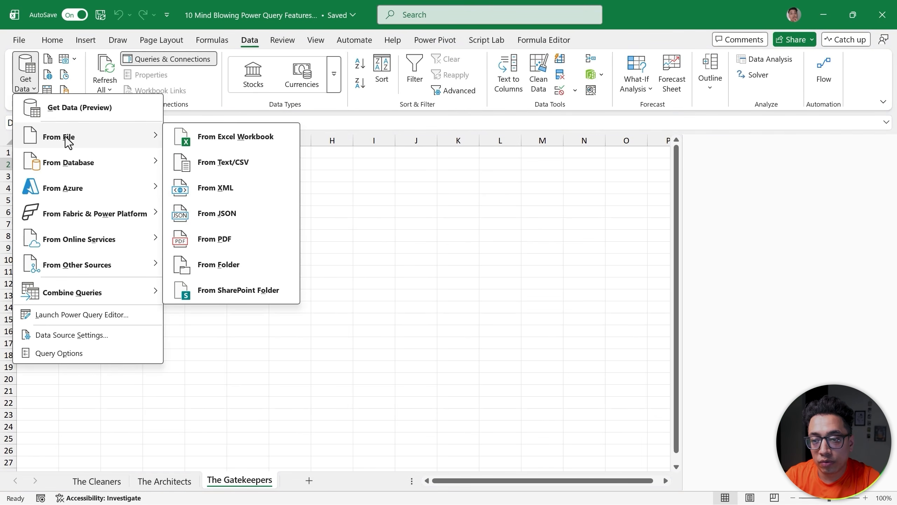
{"action": "left_click", "coordinate": [229, 271]}
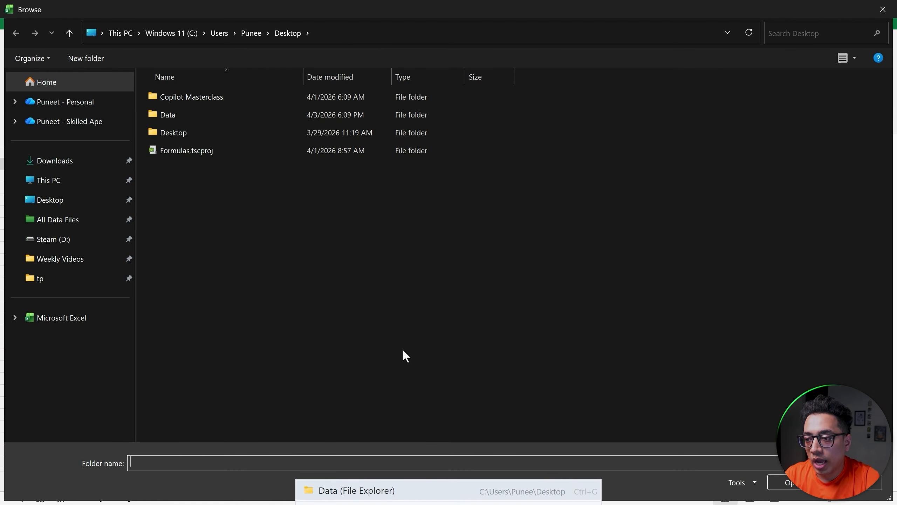
{"action": "left_click", "coordinate": [232, 289]}
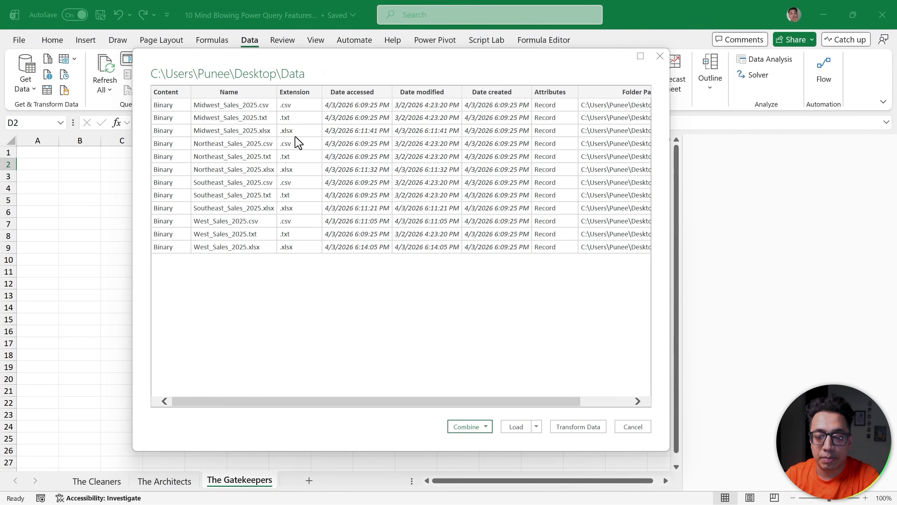
{"action": "left_click", "coordinate": [583, 427]}
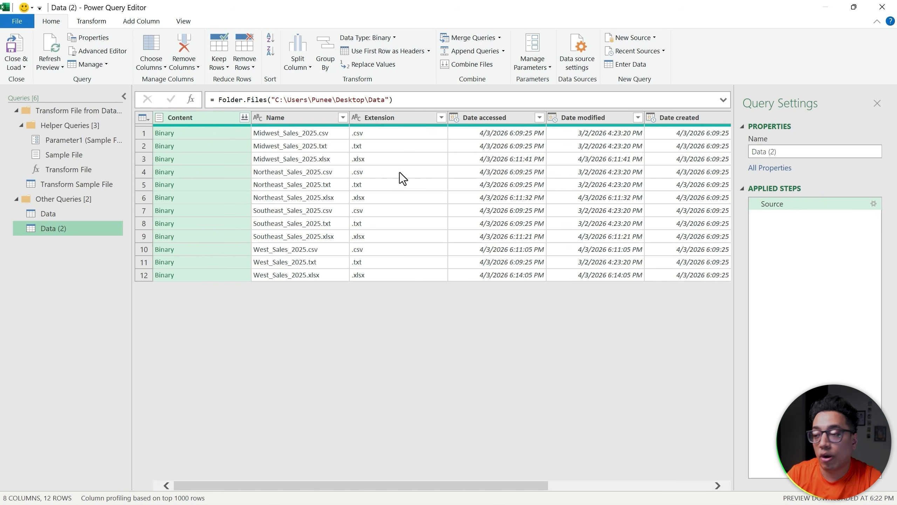
- Filter the Extension column of the folder query to keep only .xlsx files
{"action": "left_click", "coordinate": [443, 119]}
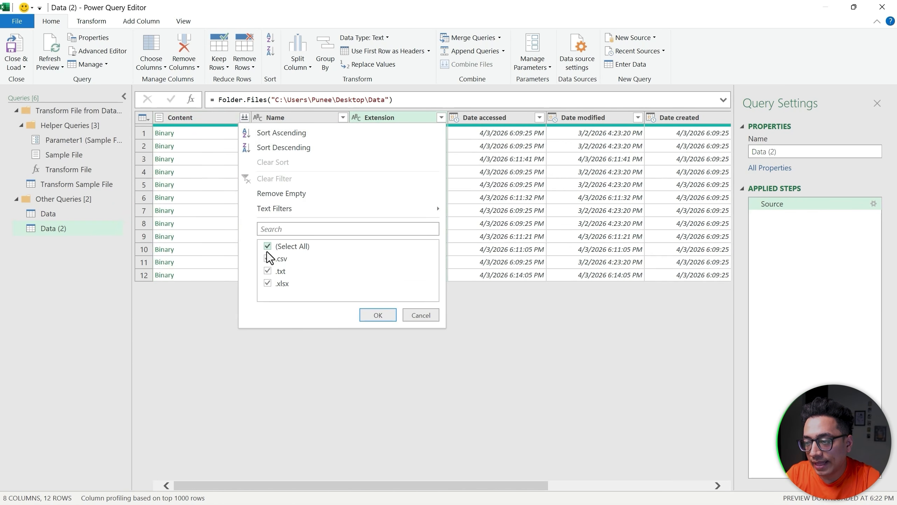
{"action": "left_click", "coordinate": [268, 248]}
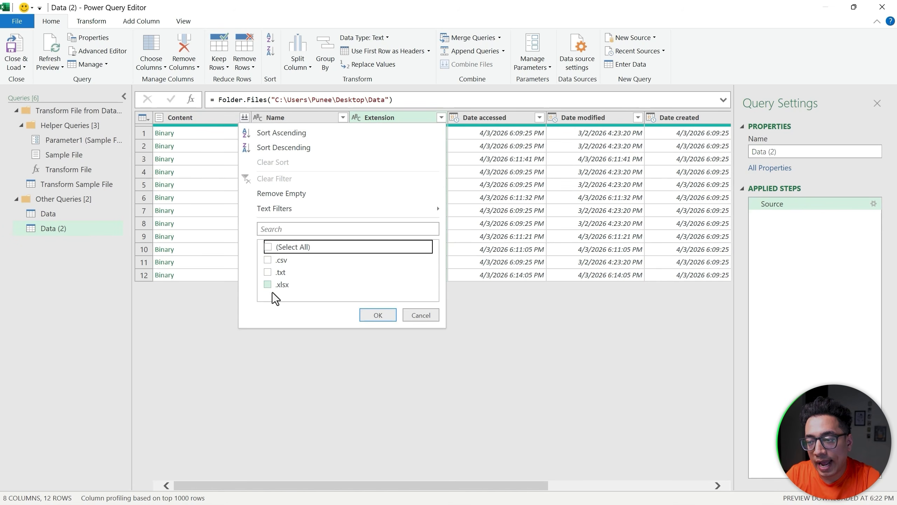
{"action": "left_click", "coordinate": [268, 284]}
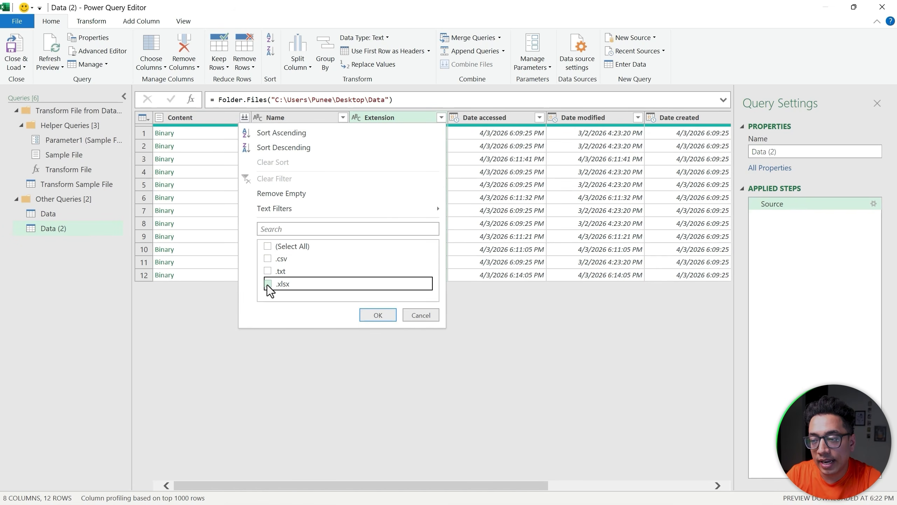
{"action": "left_click", "coordinate": [382, 315]}
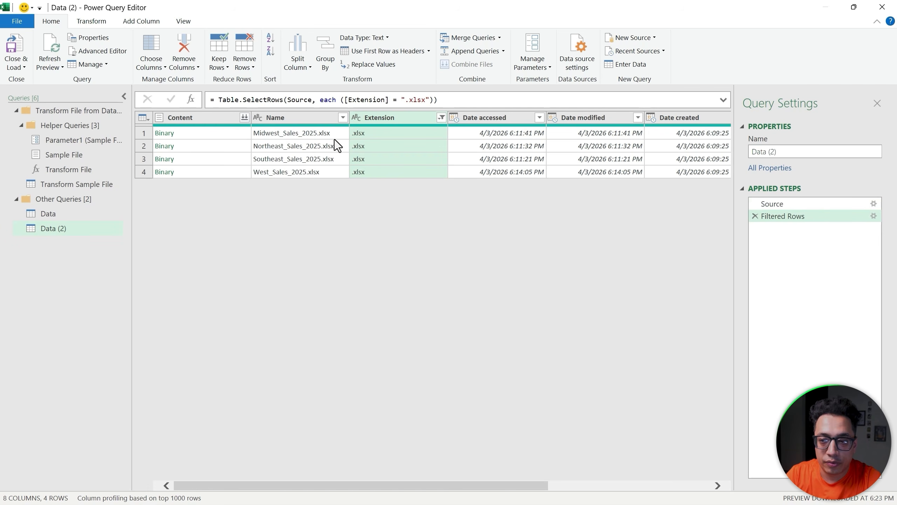
- Keep only the Content and Name columns of the filtered file list, removing all other columns
{"action": "left_click", "coordinate": [185, 117]}
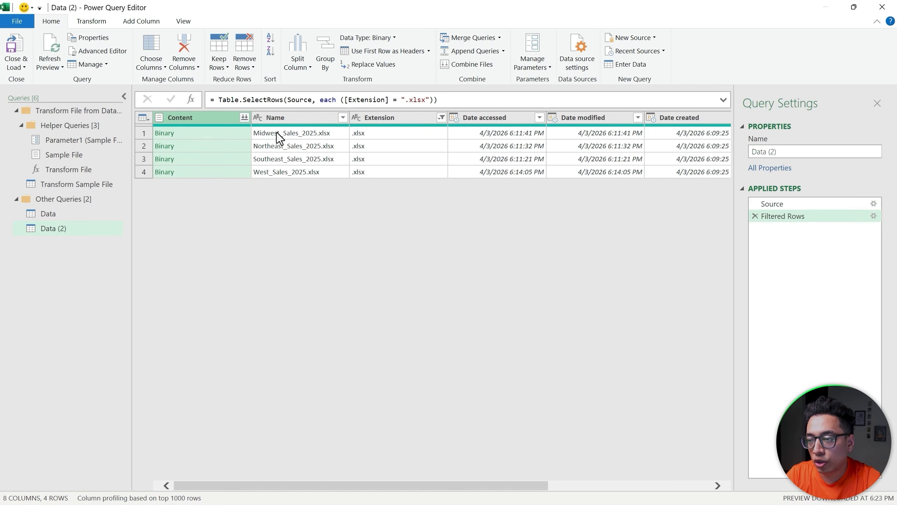
{"action": "left_click", "coordinate": [281, 116], "text": "ctrl"}
{"action": "right_click", "coordinate": [283, 118]}
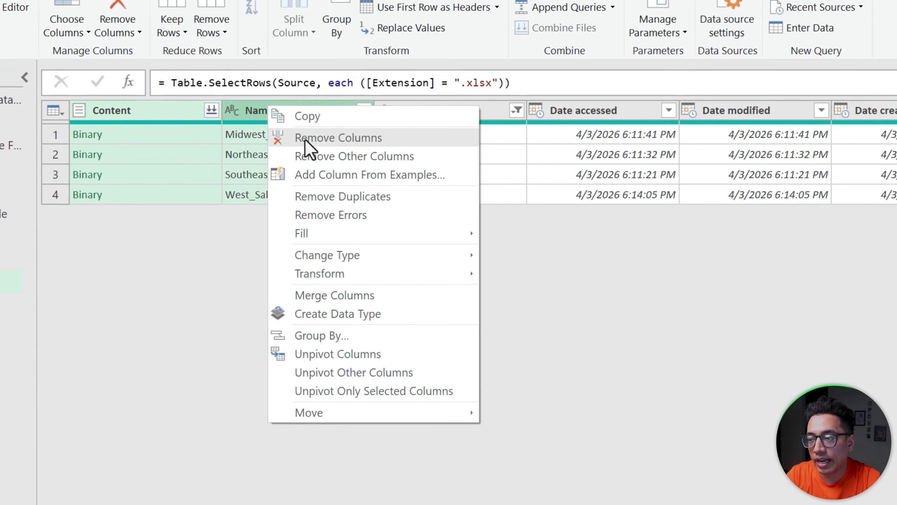
{"action": "left_click", "coordinate": [337, 162]}
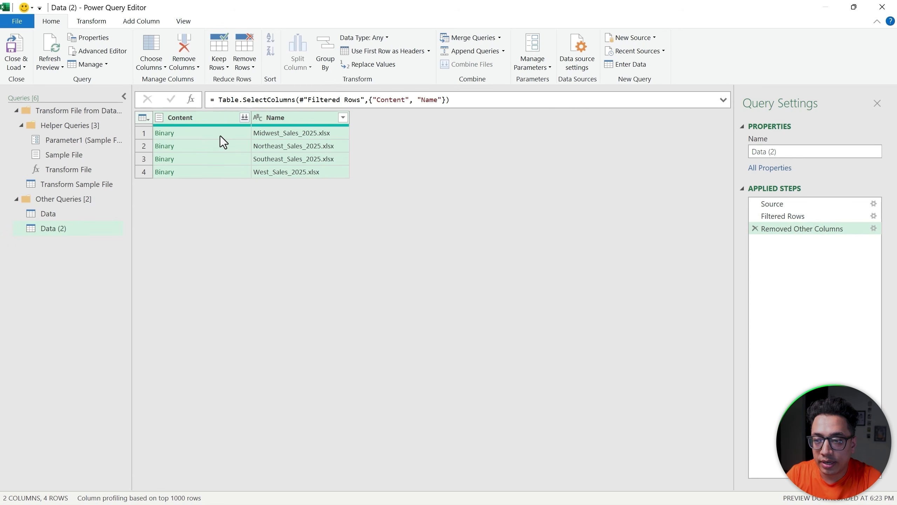
- Combine the files in the Content column, using the Sales sheet of the first file as the sample
{"action": "left_click", "coordinate": [220, 136]}
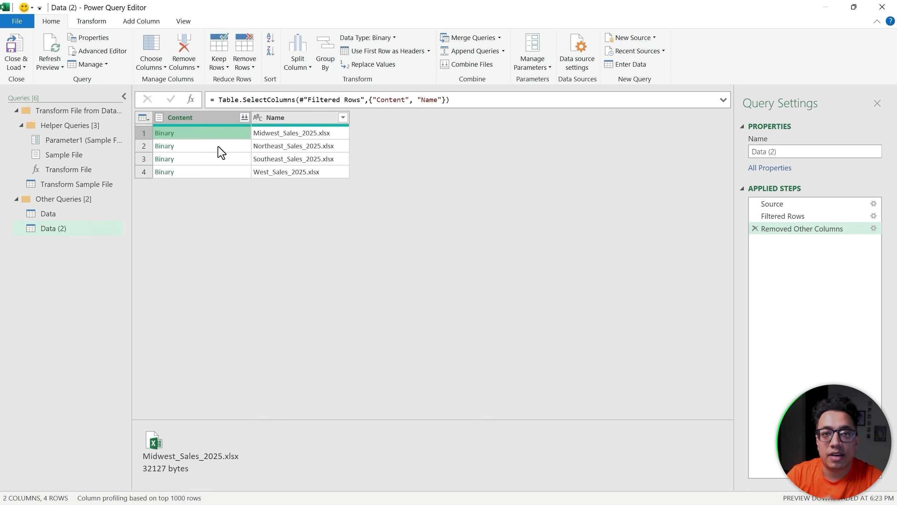
{"action": "left_click", "coordinate": [218, 146]}
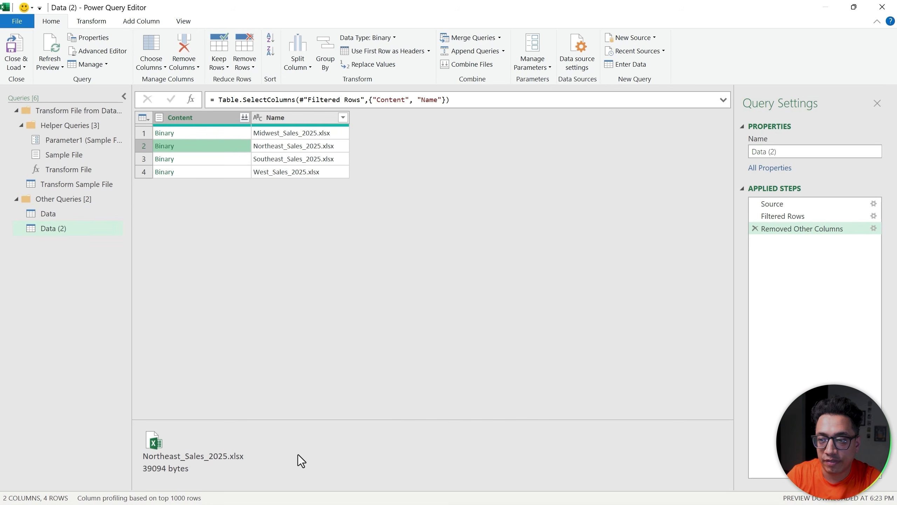
{"action": "left_click", "coordinate": [244, 119]}
{"action": "left_click", "coordinate": [244, 119]}
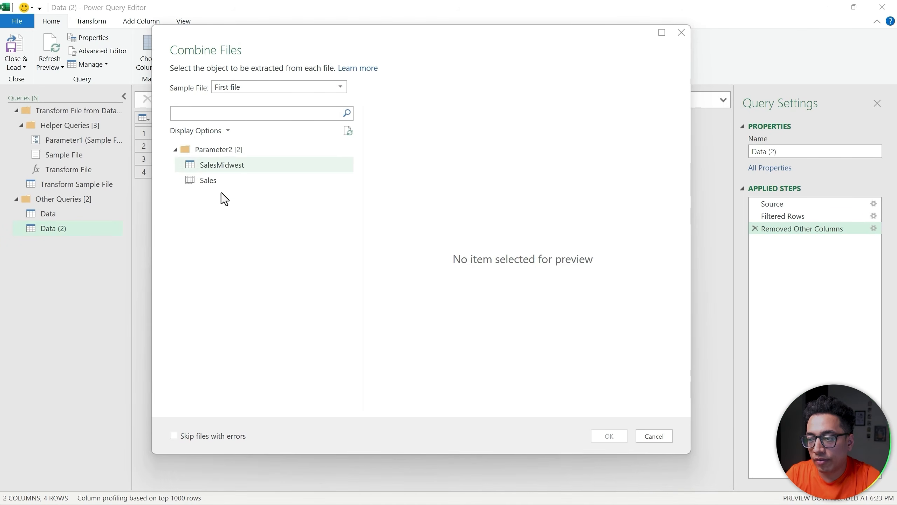
{"action": "left_click", "coordinate": [207, 183]}
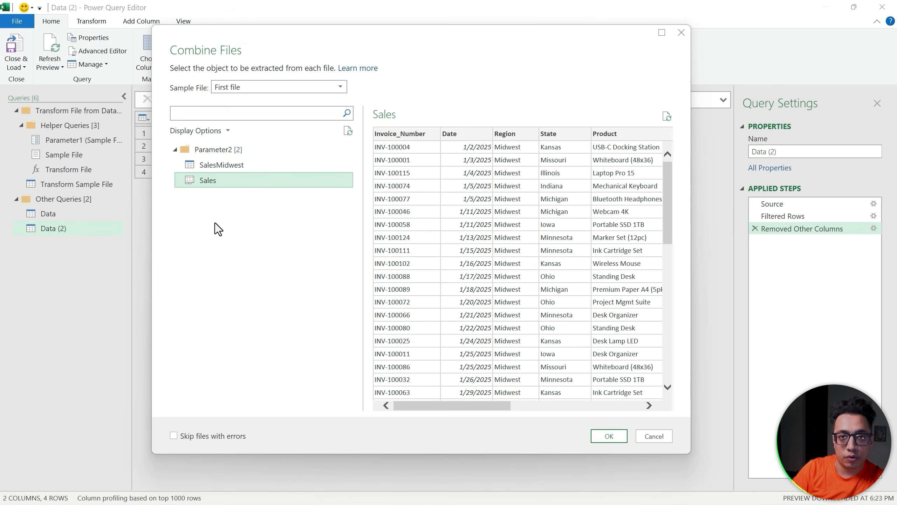
{"action": "left_click", "coordinate": [609, 436]}
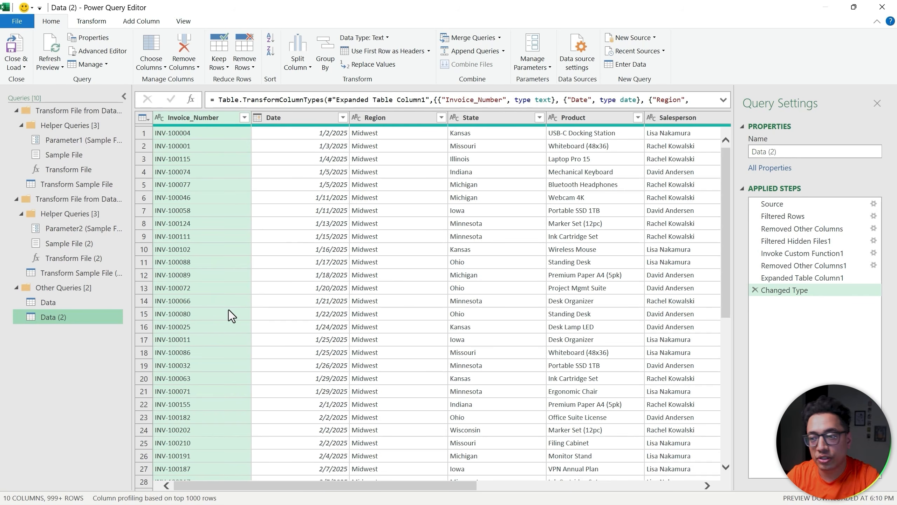
- Look through the combined regional sales rows and load the query into the workbook
{"action": "scroll", "coordinate": [229, 310], "scroll_direction": "down", "scroll_amount": 8}
{"action": "scroll", "coordinate": [228, 309], "scroll_direction": "up", "scroll_amount": 8}
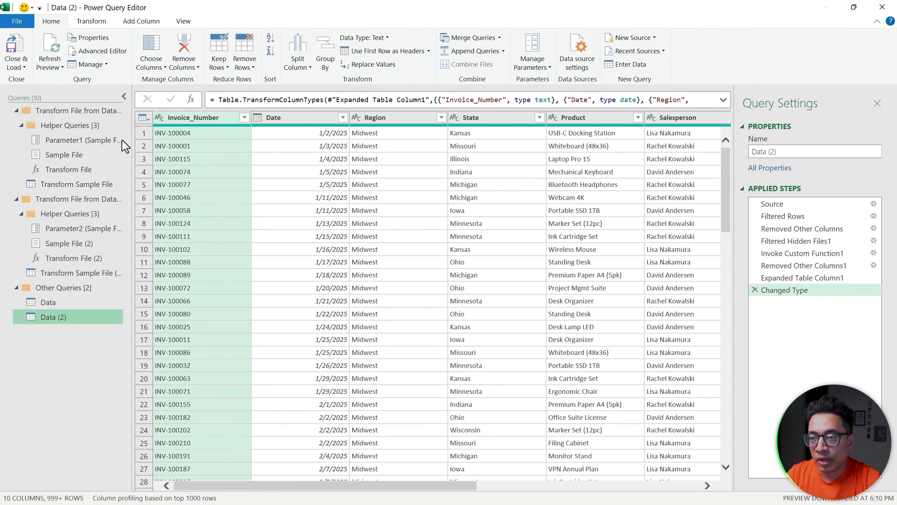
{"action": "left_click", "coordinate": [19, 42]}
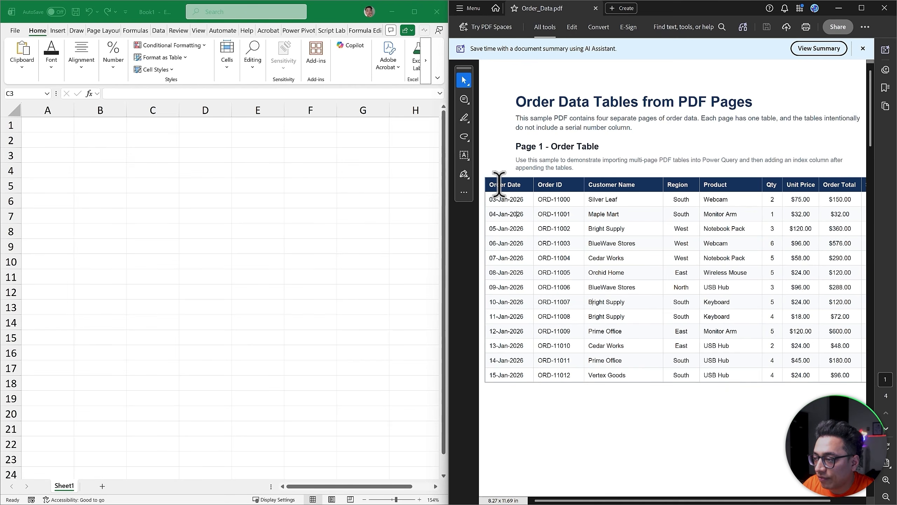
- Try copying the Page 1 order table from Order_Data.pdf into the blank sheet starting at cell A1
{"action": "scroll", "coordinate": [519, 278], "scroll_direction": "down", "scroll_amount": 1}
{"action": "scroll", "coordinate": [518, 279], "scroll_direction": "down", "scroll_amount": 8}
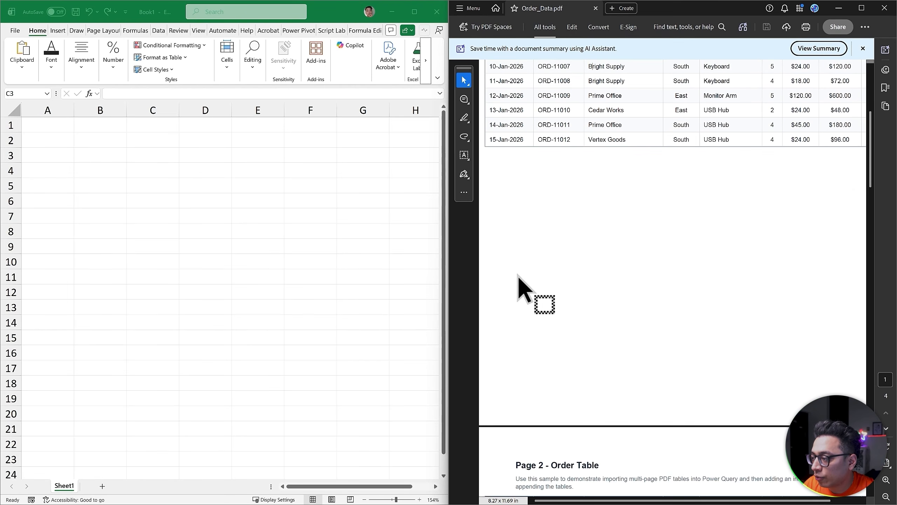
{"action": "scroll", "coordinate": [518, 286], "scroll_direction": "up", "scroll_amount": 2}
{"action": "scroll", "coordinate": [518, 296], "scroll_direction": "up", "scroll_amount": 8}
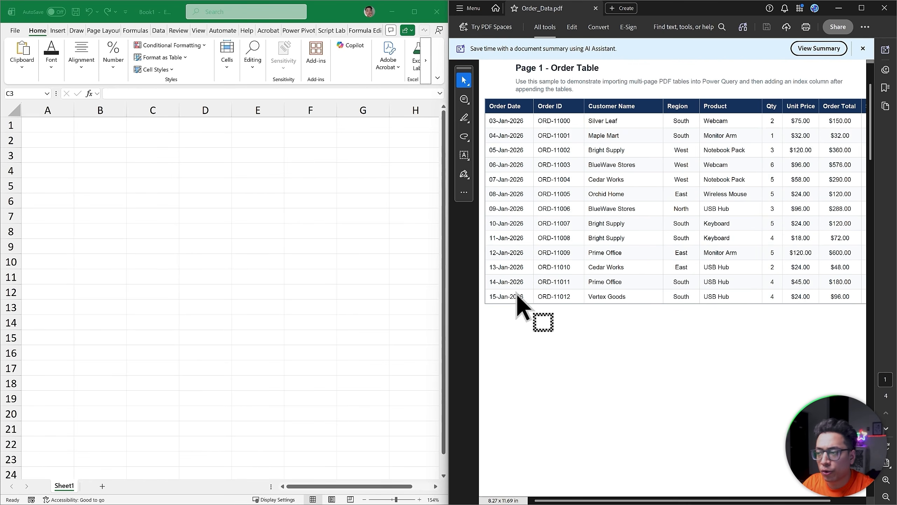
{"action": "left_click_drag", "start_coordinate": [490, 138], "coordinate": [868, 334]}
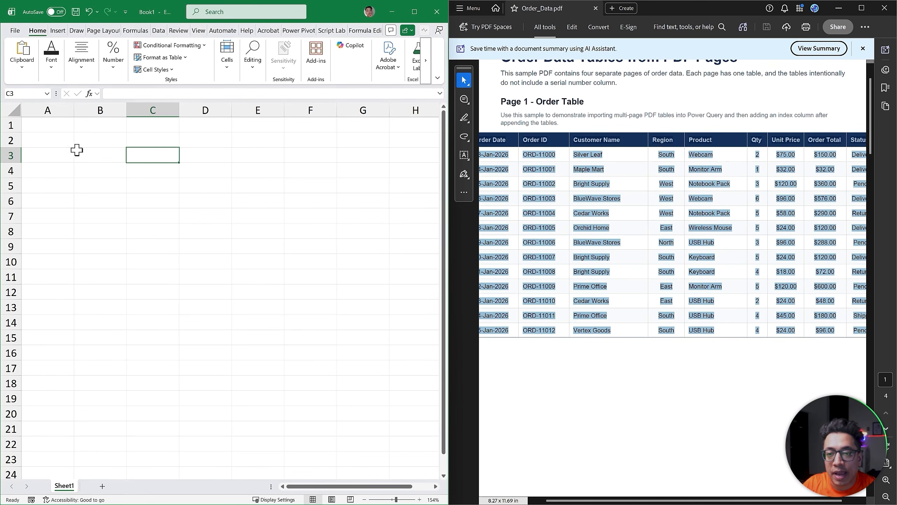
{"action": "left_click", "coordinate": [52, 125]}
{"action": "type", "text": "Order Date Order ID Customer Name Region Product Qty Unit Price Order Total Status 03-Jan-2026 ORD-11000 Silver Leaf South Webcam 2 $75.00 $150.00 Delivered 04-Jan-2026 ORD-11001 Maple Mart South Monitor Arm 1 $32.00 $32.00 Delivered 05-Jan-2026 ORD-11002 Bright Supply West Notebook Pack 3 $120.00 $360.00 Pending 06-Jan-2026 ORD-11003 BlueWave Stores West Webcam 6 $96.00 $576.00 Delivered 07-Jan-2026 ORD-11004 Cedar Works West Notebook Pack 5 $58.00 $290.00 Returned 08-Jan-2026 ORD-11005 Orchid Home East Wireless Mouse 5 $24.00 $120.00 Delivered 09-Jan-2026 ORD-11006 BlueWave Stores North USB Hub 3 $96.00 $288.00 Pending 10-Jan-2026 ORD-11007 Bright Supply South Keyboard 5 $24.00 $120.00 Delivered 11-Jan-2026 ORD-11008 Bright Supply South Keyboard 4 $18.00 $72.00 Returned 12-Jan-2026 ORD-11009 Prime Office East Monitor Arm 5 $120.00 $600.00 Pending 13-Jan-2026 ORD-11010 Cedar Works East USB Hub 2 $24.00 $48.00 Returned 14-Jan-2026 ORD-11011 Prime Office South USB Hub 4 $45.00 $180.00 Shipped 15-Jan-2026 ORD-11012 Vertex Goods South USB Hub 4 $24.00 $96.00 Pendi"}
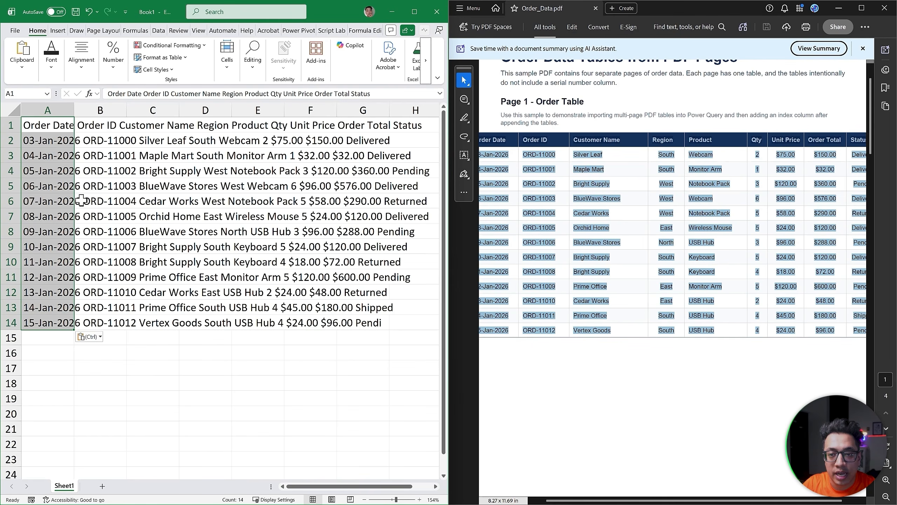
- Clear the pasted PDF order rows from cells A1 to A14
{"action": "left_click", "coordinate": [82, 201]}
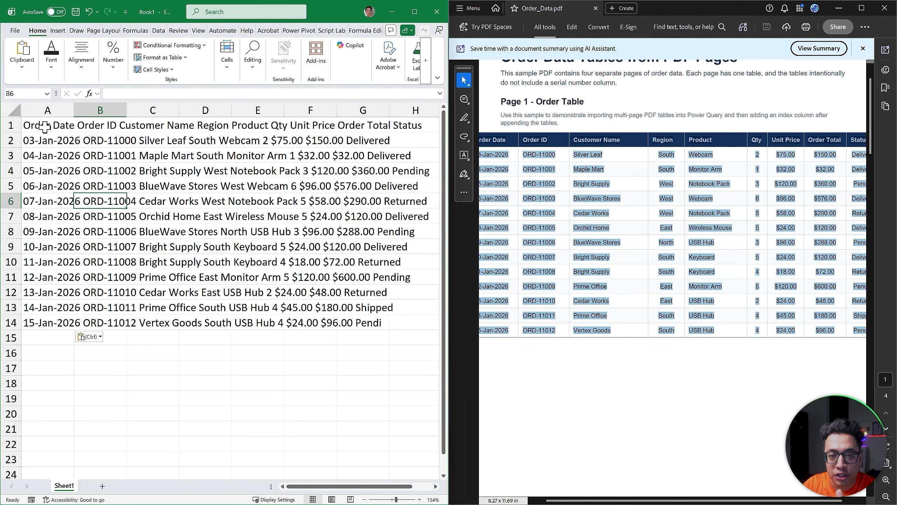
{"action": "left_click_drag", "start_coordinate": [46, 125], "coordinate": [46, 320]}
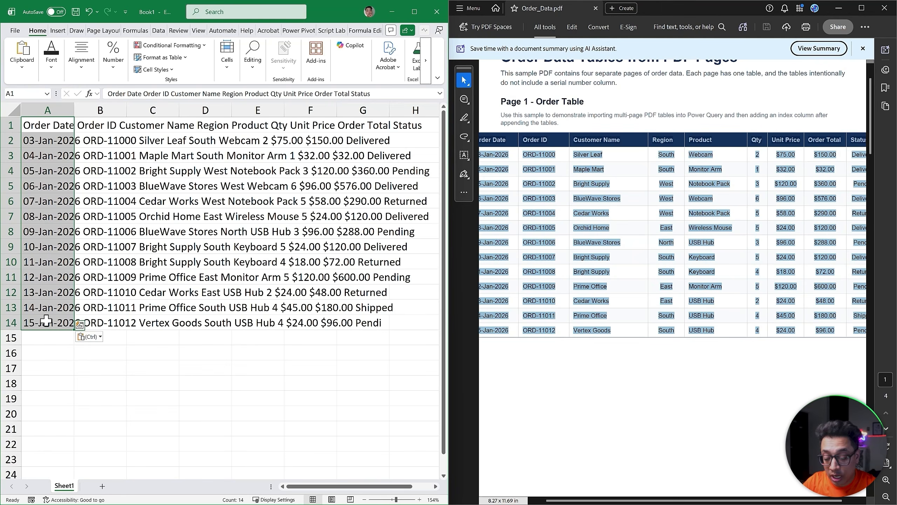
{"action": "key", "text": "Delete"}
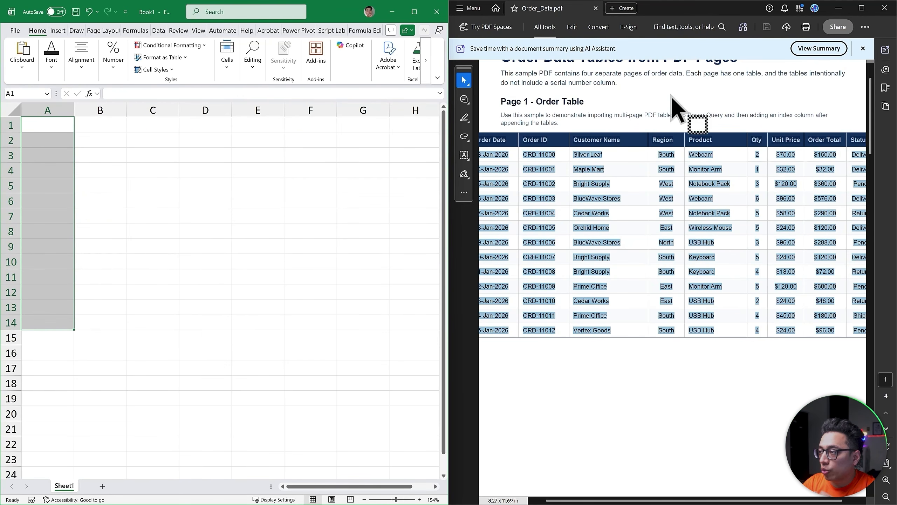
- Close the Order_Data.pdf window and maximize the blank Excel workbook
{"action": "left_click", "coordinate": [885, 8]}
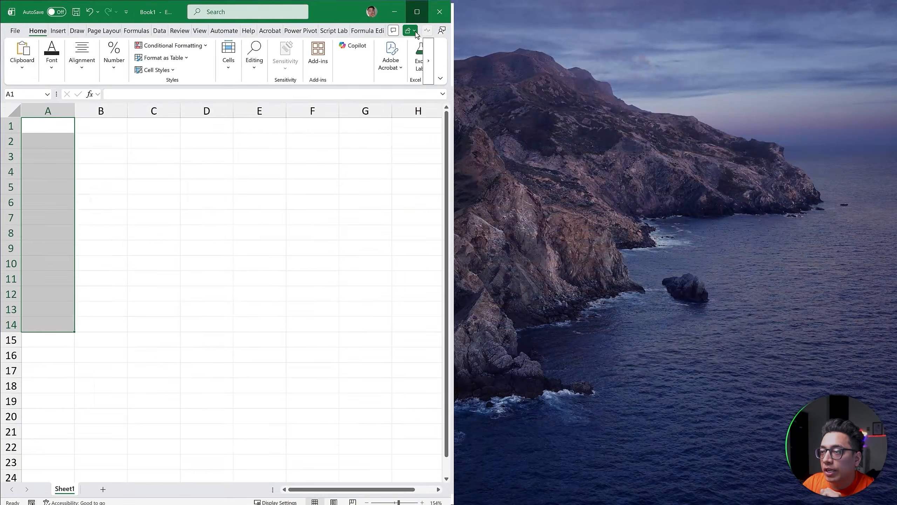
{"action": "left_click", "coordinate": [414, 12]}
{"action": "left_click", "coordinate": [343, 184]}
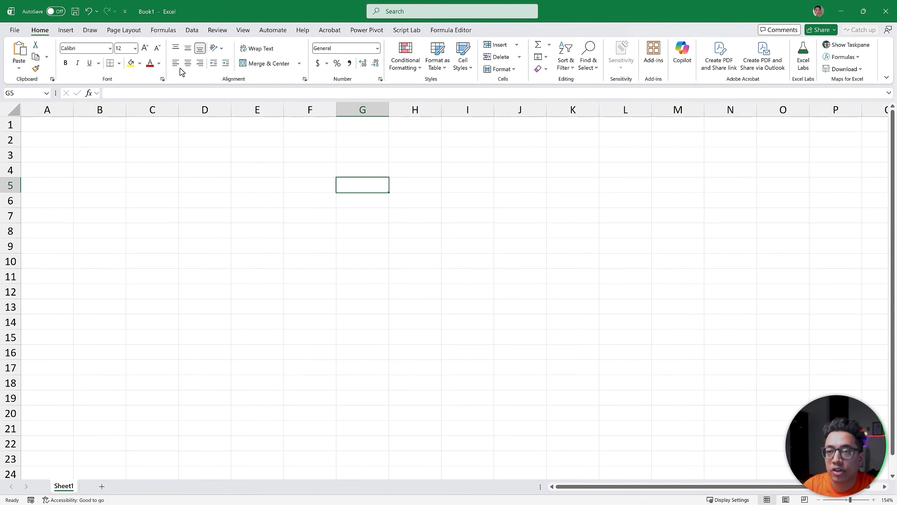
- Get data from the PDF file Order_Data.pdf in the Documents folder and open its list of tables
{"action": "left_click", "coordinate": [192, 30]}
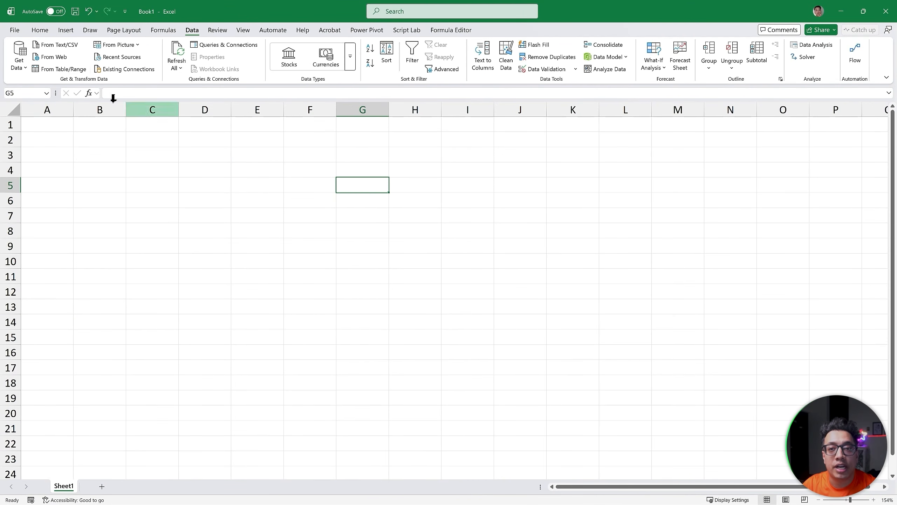
{"action": "left_click", "coordinate": [19, 58]}
{"action": "mouse_move", "coordinate": [47, 105]}
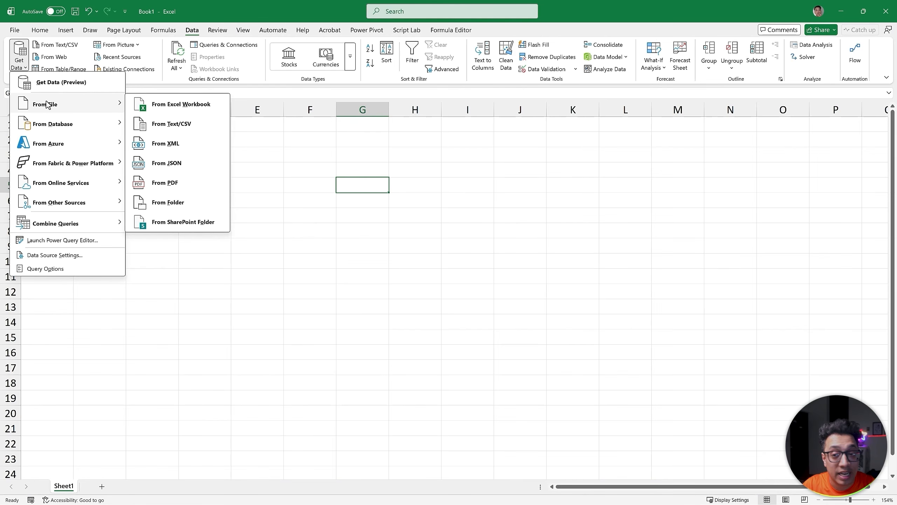
{"action": "left_click", "coordinate": [183, 183]}
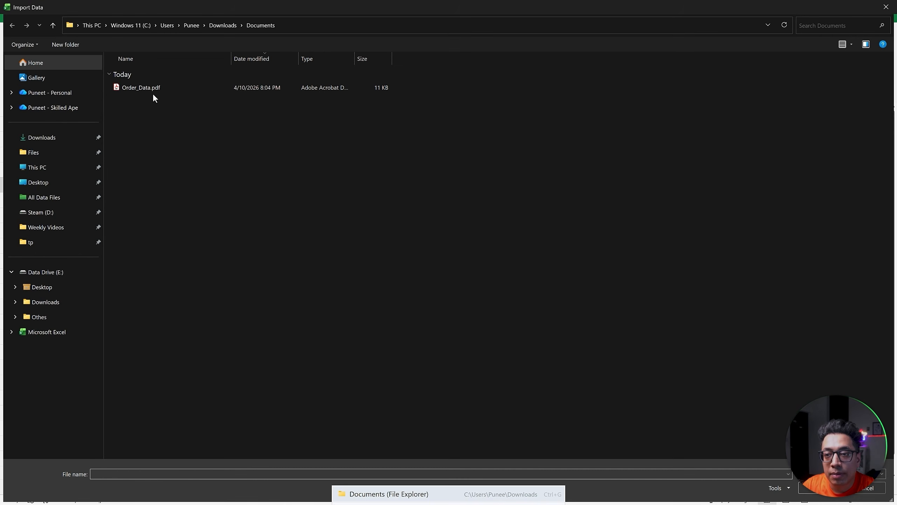
{"action": "left_click", "coordinate": [143, 85]}
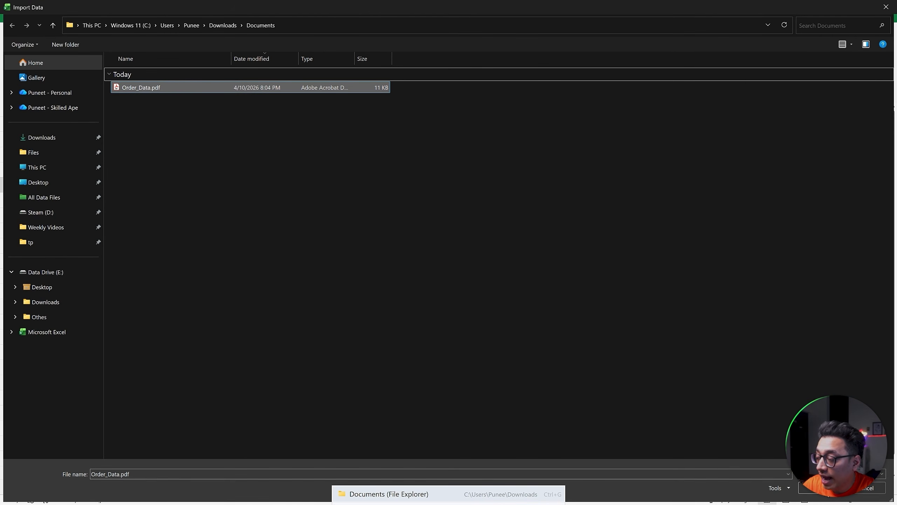
{"action": "left_click", "coordinate": [820, 488]}
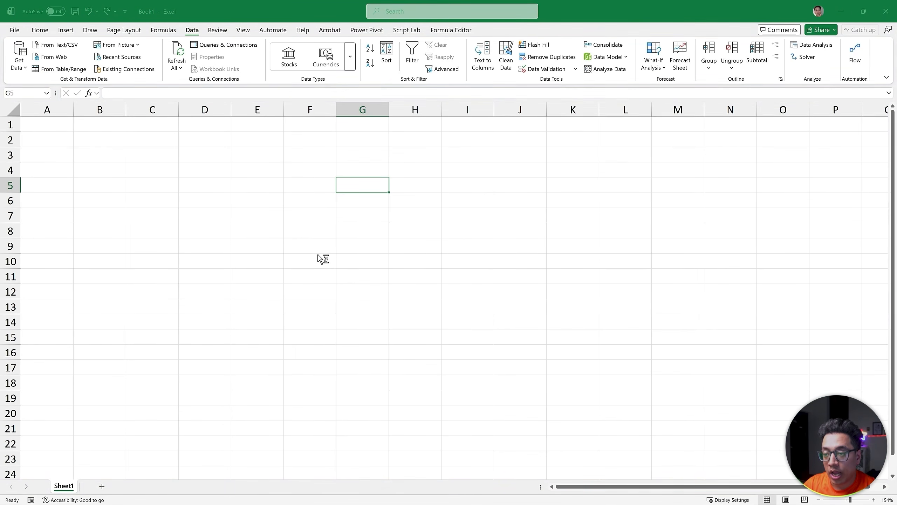
{"action": "left_click_drag", "start_coordinate": [319, 97], "coordinate": [310, 97]}
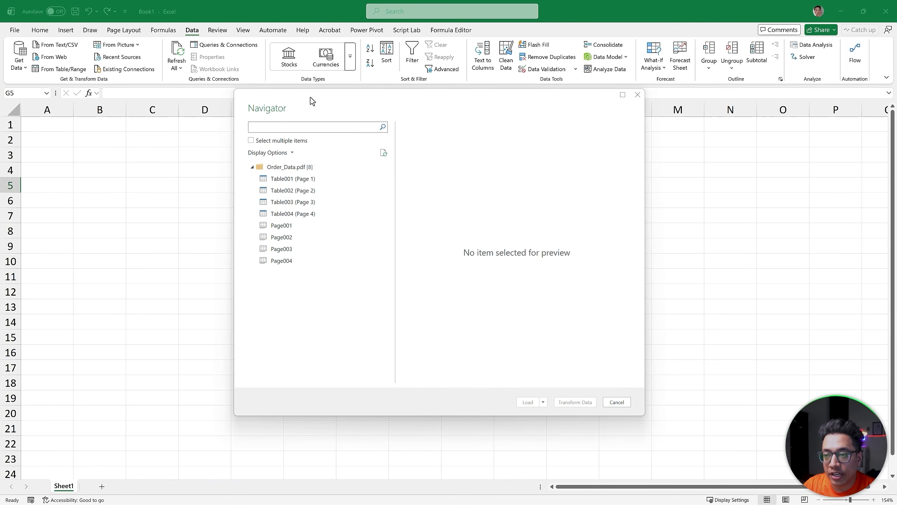
- Preview the tables found on pages 1 to 4 of Order_Data.pdf
{"action": "left_click", "coordinate": [296, 179]}
{"action": "left_click", "coordinate": [300, 192]}
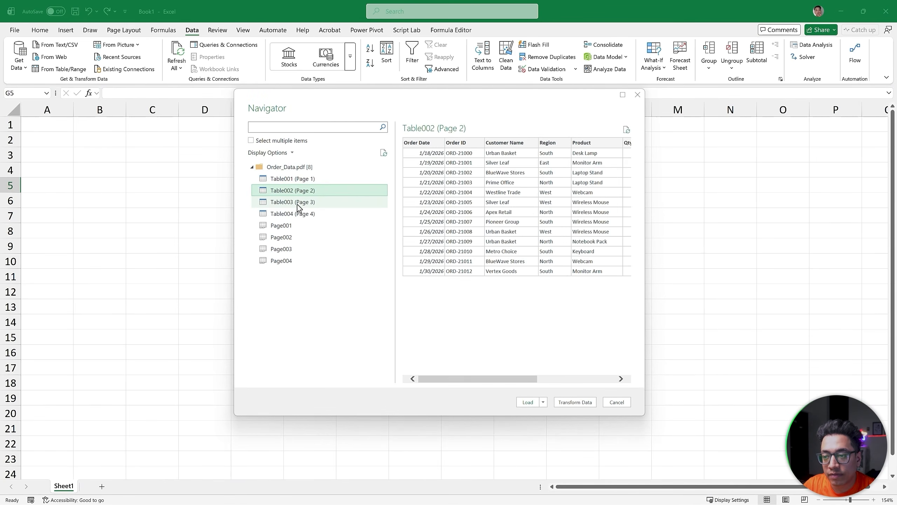
{"action": "left_click", "coordinate": [299, 204]}
{"action": "left_click", "coordinate": [299, 214]}
{"action": "left_click", "coordinate": [300, 204]}
{"action": "left_click", "coordinate": [301, 192]}
{"action": "left_click", "coordinate": [303, 179]}
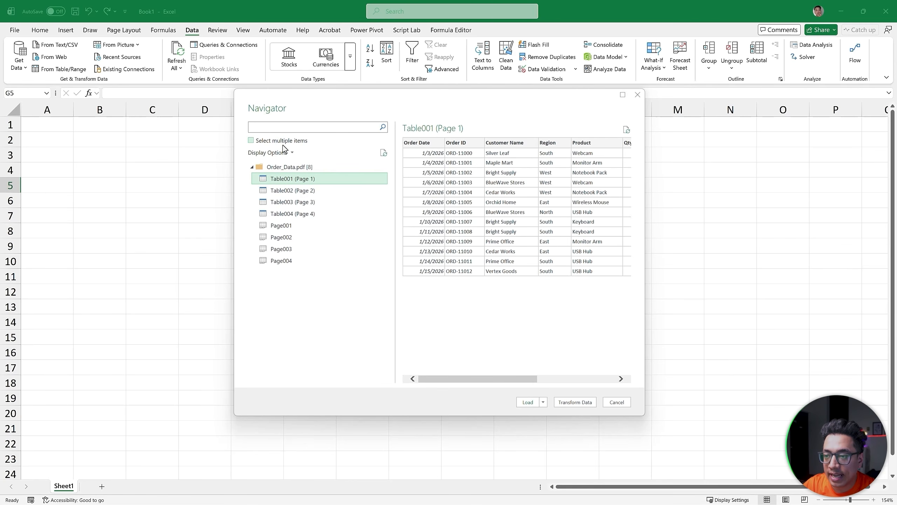
- Select Table001 through Table004 together and open them in Power Query for transformation
{"action": "left_click", "coordinate": [251, 141]}
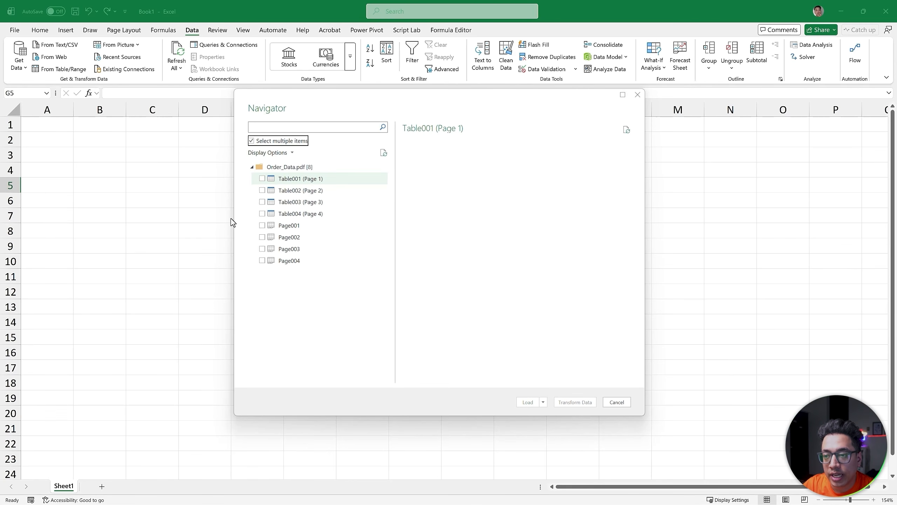
{"action": "left_click", "coordinate": [262, 178]}
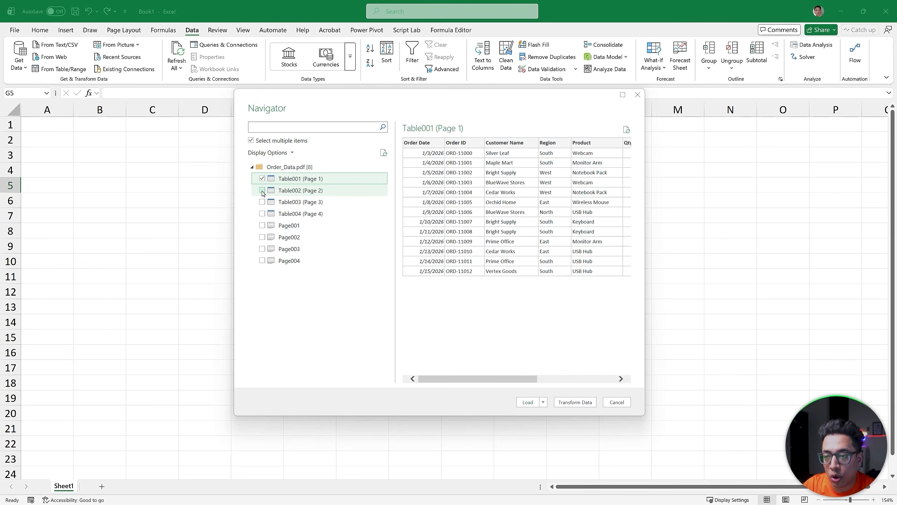
{"action": "left_click", "coordinate": [262, 190]}
{"action": "left_click", "coordinate": [262, 202]}
{"action": "left_click", "coordinate": [262, 214]}
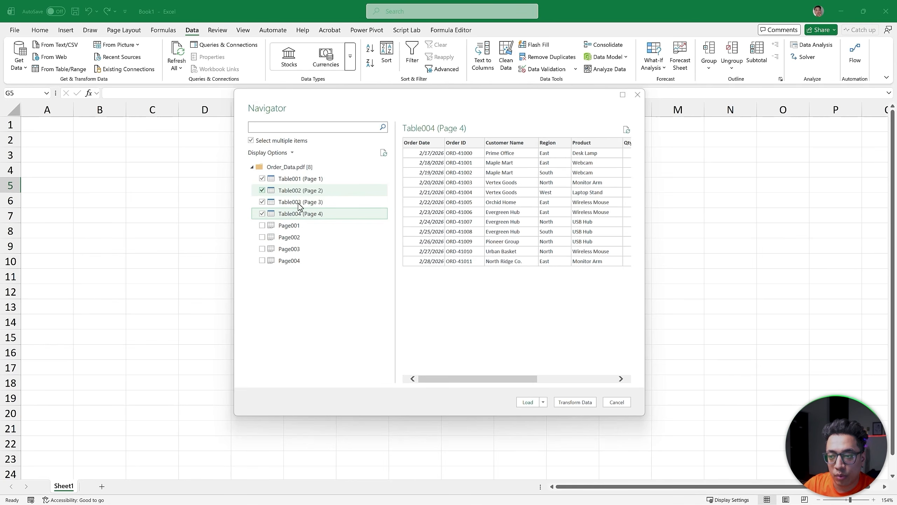
{"action": "left_click", "coordinate": [568, 402]}
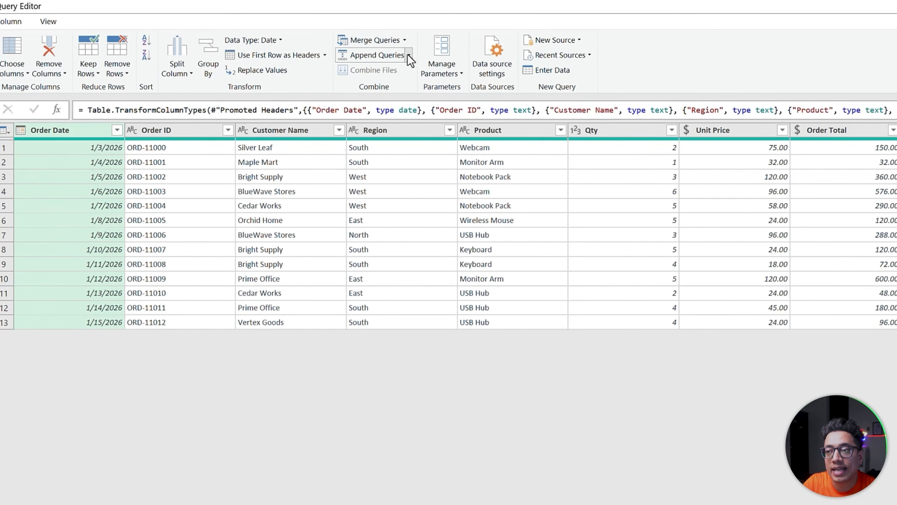
- Append Table001 through Table004 as a new query, using the option for three or more tables
{"action": "left_click", "coordinate": [410, 52]}
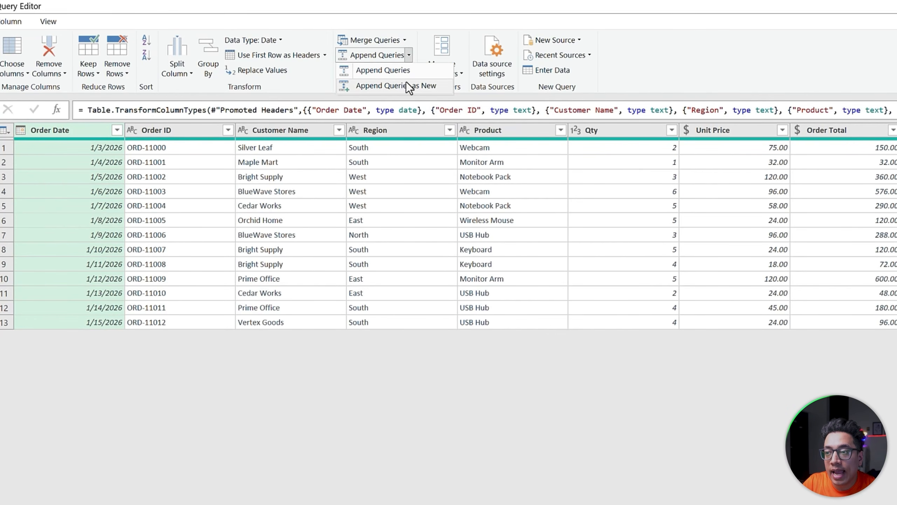
{"action": "left_click", "coordinate": [430, 89]}
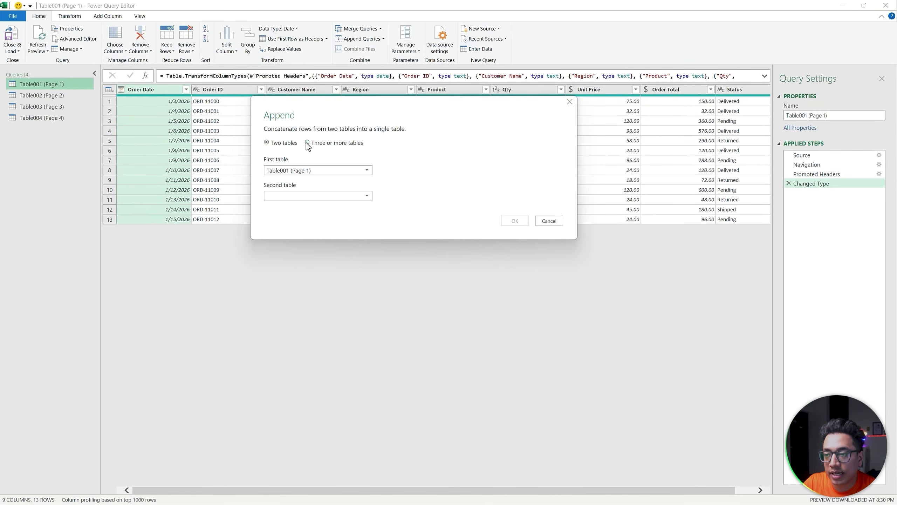
{"action": "left_click", "coordinate": [307, 142]}
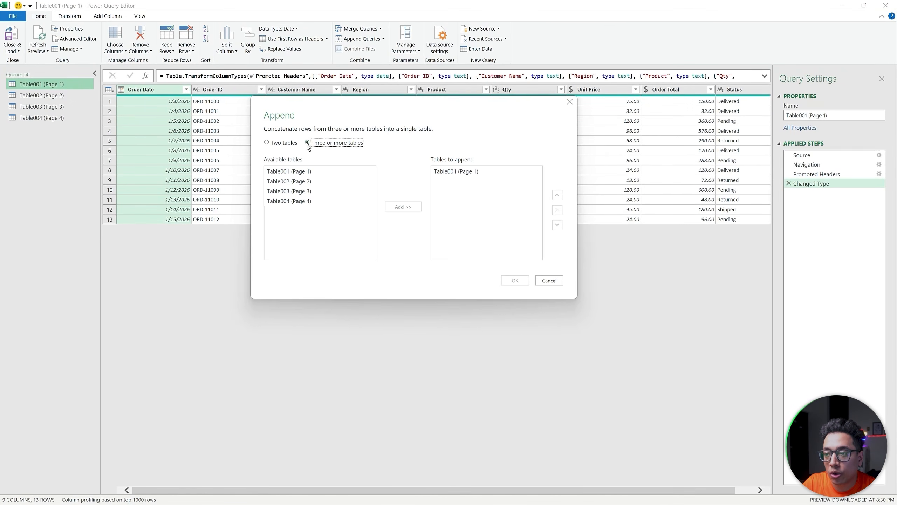
{"action": "left_click", "coordinate": [289, 181]}
{"action": "left_click", "coordinate": [403, 207]}
{"action": "left_click", "coordinate": [308, 191]}
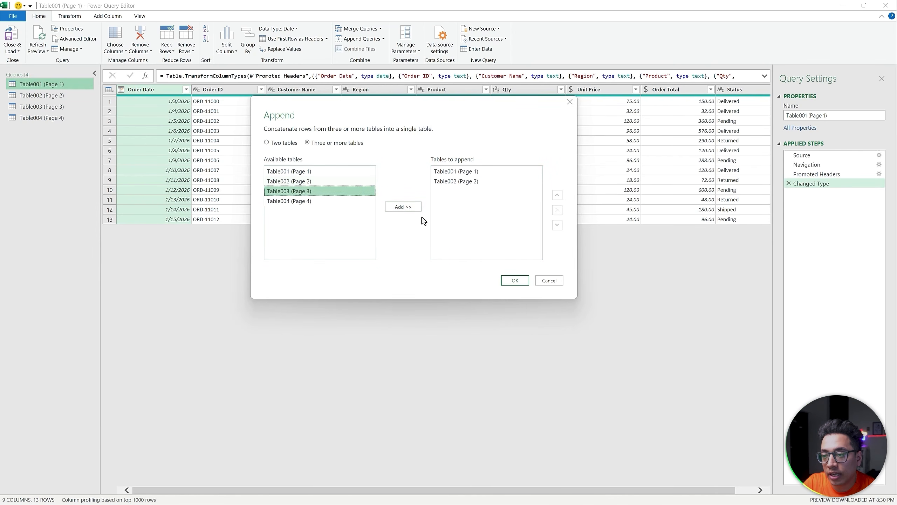
{"action": "left_click", "coordinate": [403, 207]}
{"action": "left_click", "coordinate": [300, 201]}
{"action": "left_click", "coordinate": [392, 209]}
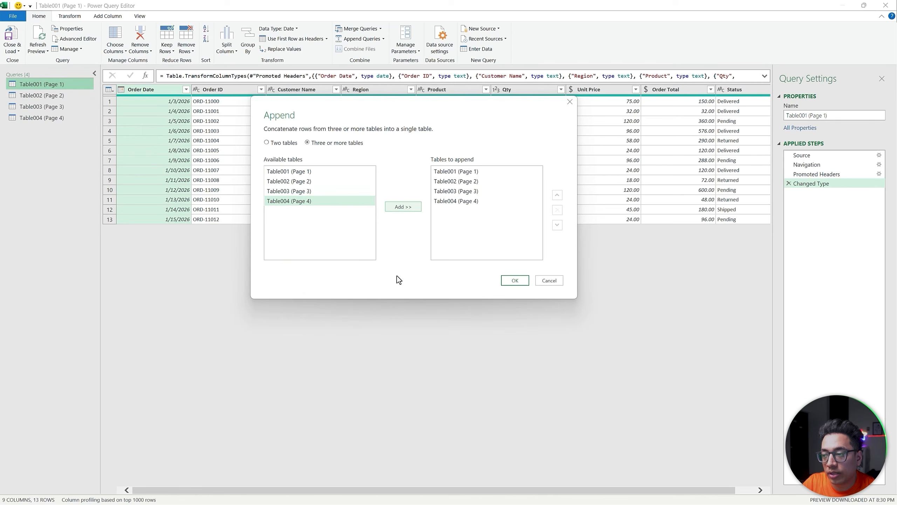
{"action": "left_click", "coordinate": [506, 282]}
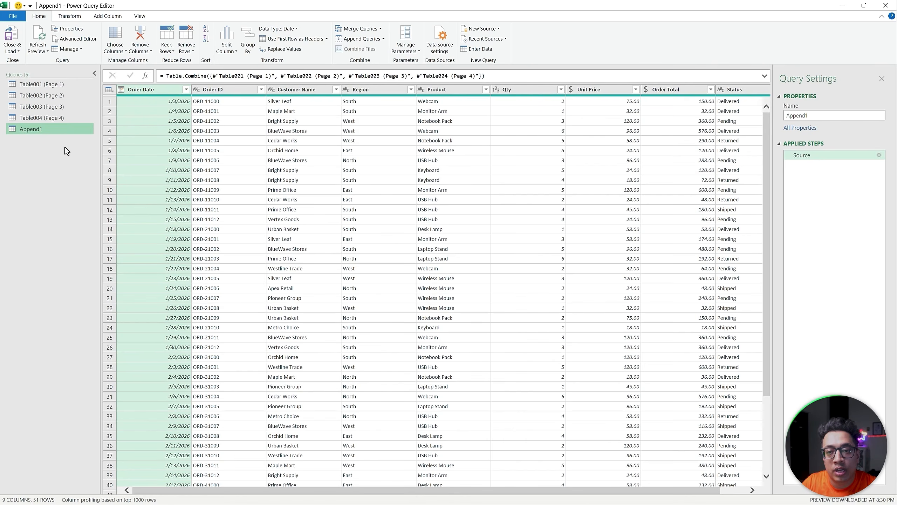
- Rename the appended query as AllData
{"action": "right_click", "coordinate": [43, 128]}
{"action": "left_click", "coordinate": [65, 162]}
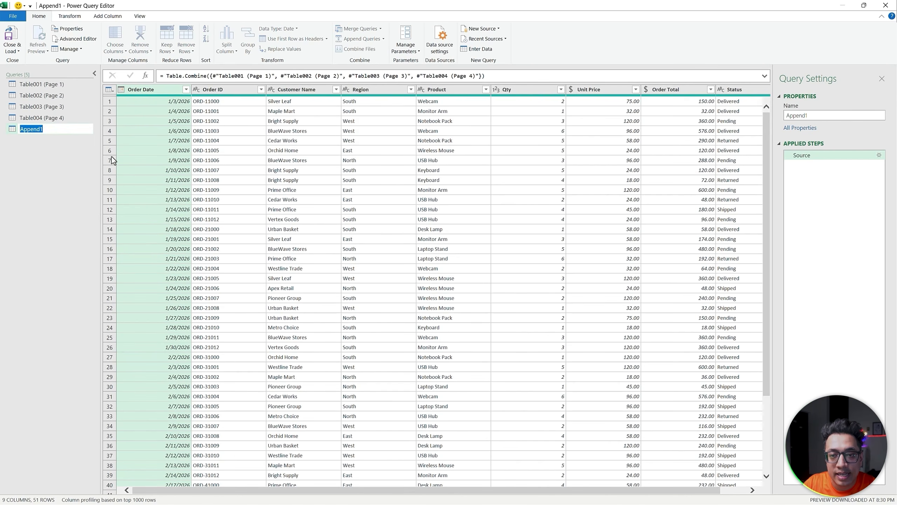
{"action": "type", "text": "AllData"}
{"action": "key", "text": "Return"}
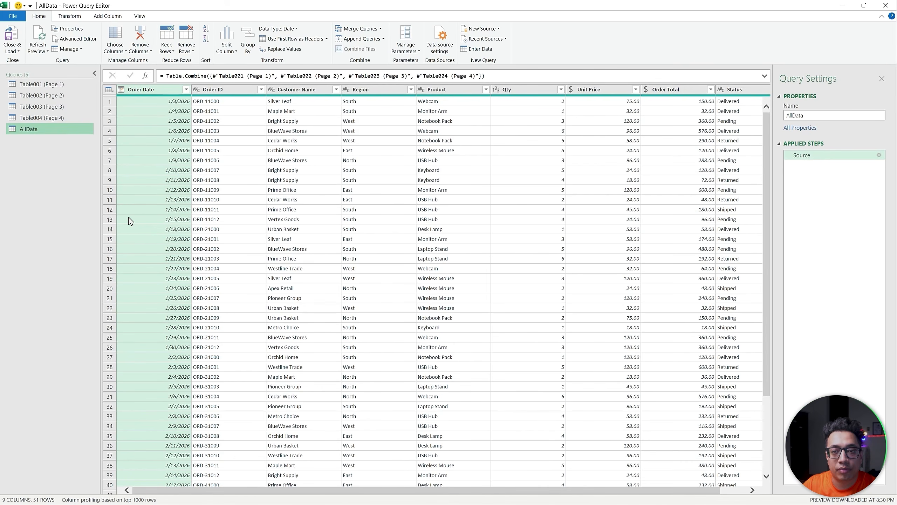
- Close the Power Query Editor and load all the queries to the workbook as connections only
{"action": "left_click", "coordinate": [17, 51]}
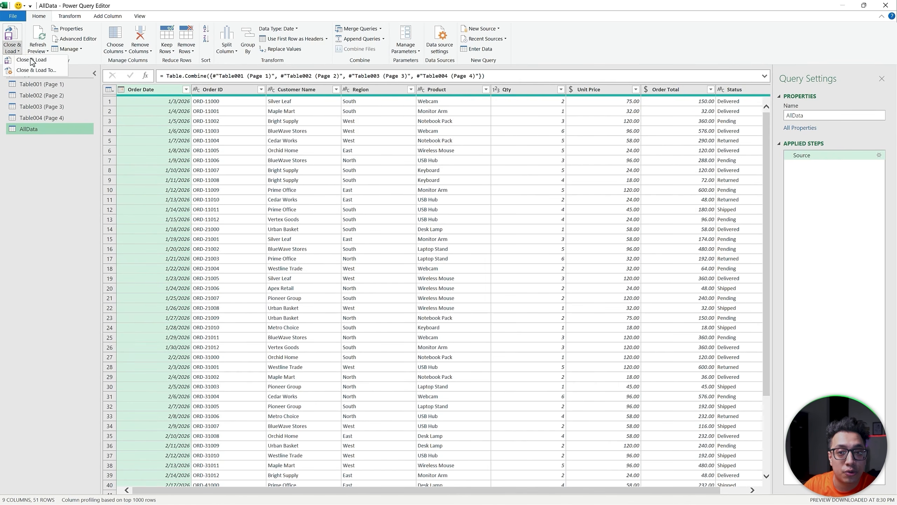
{"action": "left_click", "coordinate": [45, 72]}
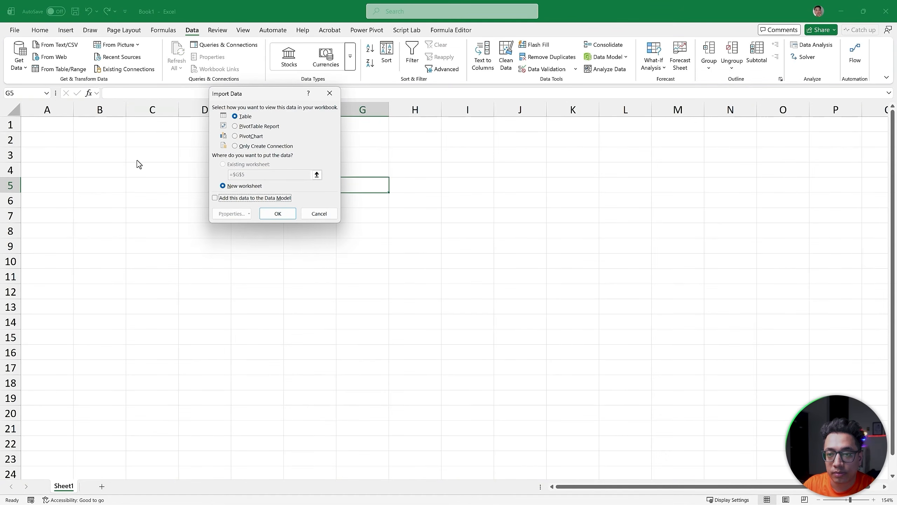
{"action": "left_click_drag", "start_coordinate": [244, 96], "coordinate": [203, 115]}
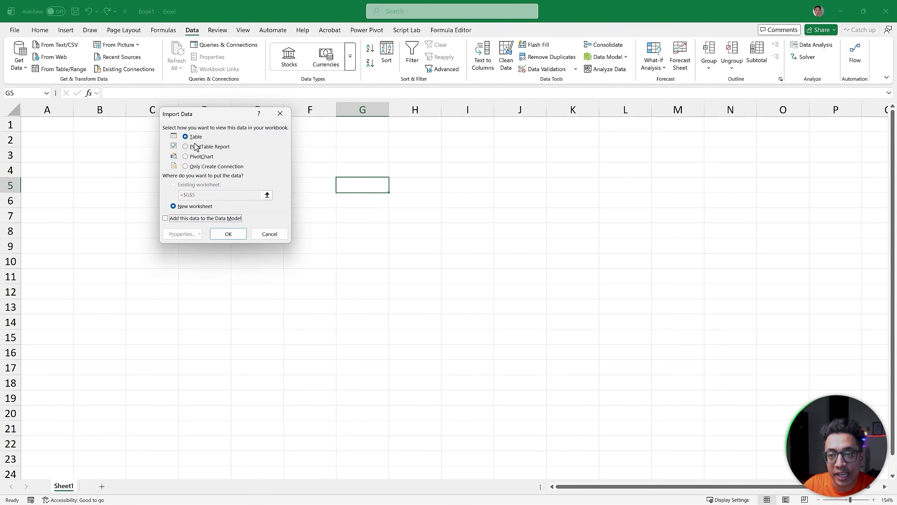
{"action": "left_click", "coordinate": [185, 166]}
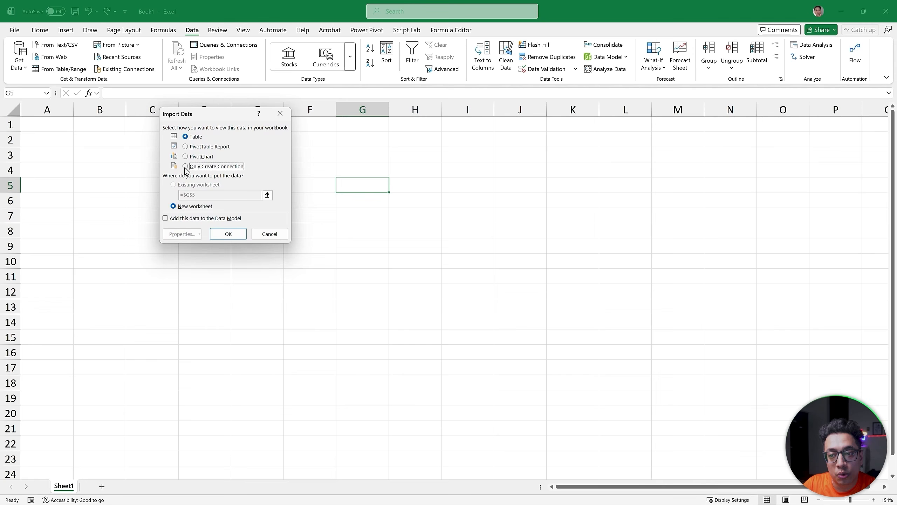
{"action": "left_click", "coordinate": [228, 234]}
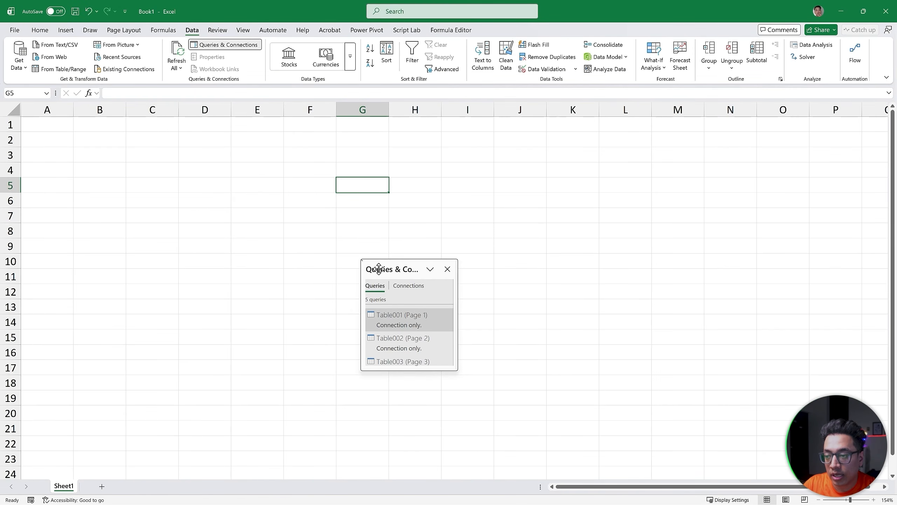
- Enlarge the floating Queries & Connections pane and dock it beside the worksheet
{"action": "left_click_drag", "start_coordinate": [403, 268], "coordinate": [339, 163]}
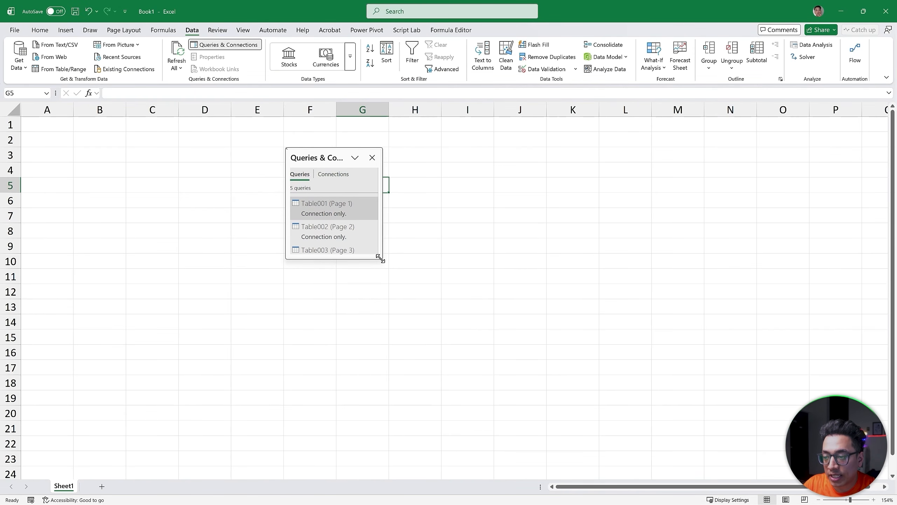
{"action": "left_click_drag", "start_coordinate": [387, 271], "coordinate": [595, 403]}
{"action": "left_click_drag", "start_coordinate": [405, 157], "coordinate": [634, 242]}
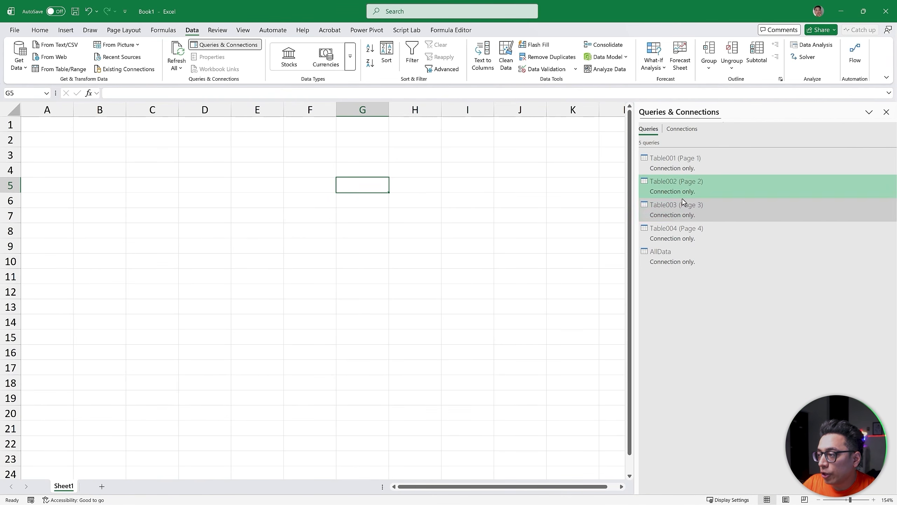
- Load the AllData query as a table in the existing worksheet, starting at cell A1 of Sheet1
{"action": "right_click", "coordinate": [675, 261]}
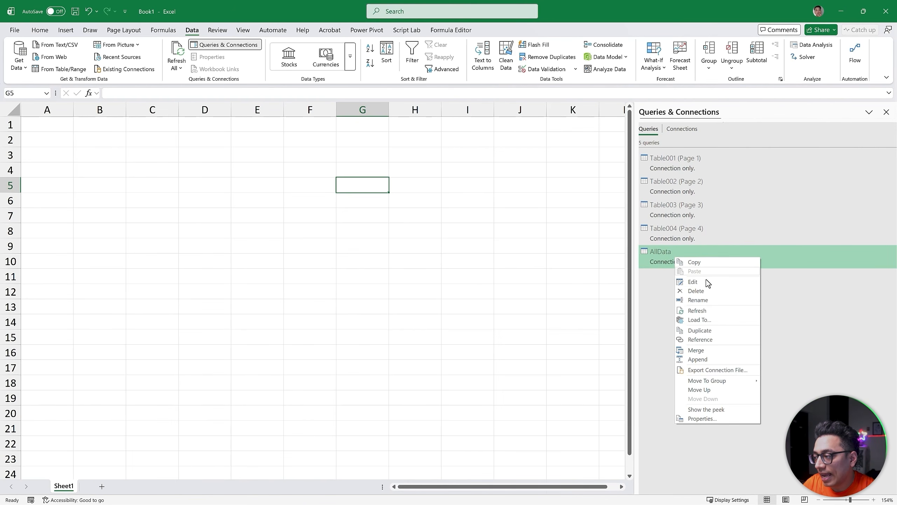
{"action": "left_click", "coordinate": [717, 321]}
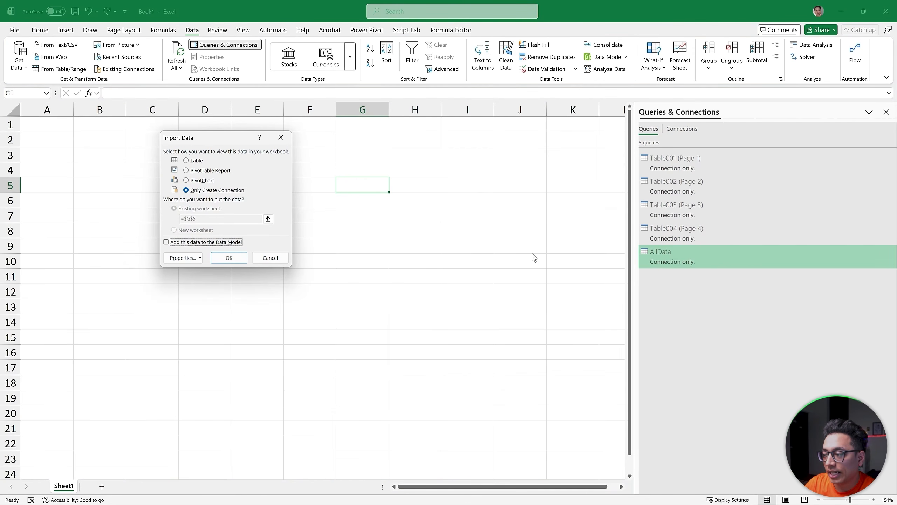
{"action": "left_click", "coordinate": [186, 161]}
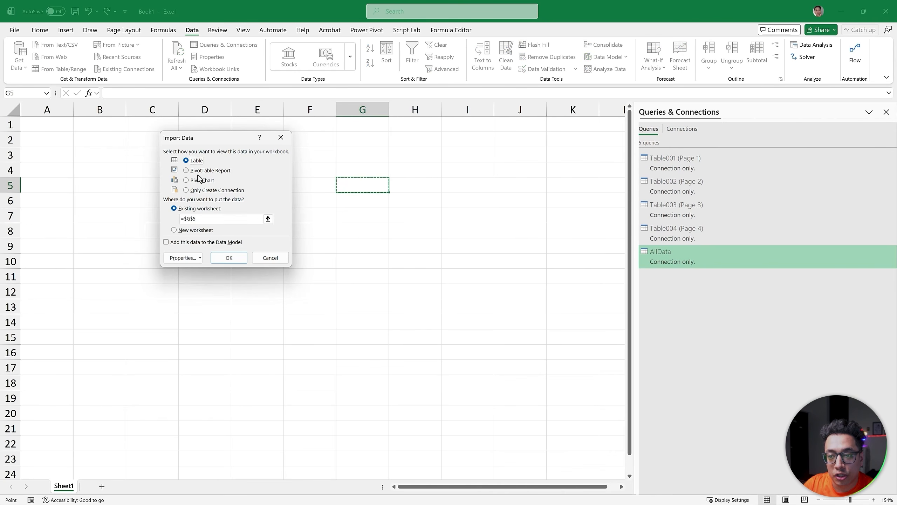
{"action": "left_click", "coordinate": [52, 126]}
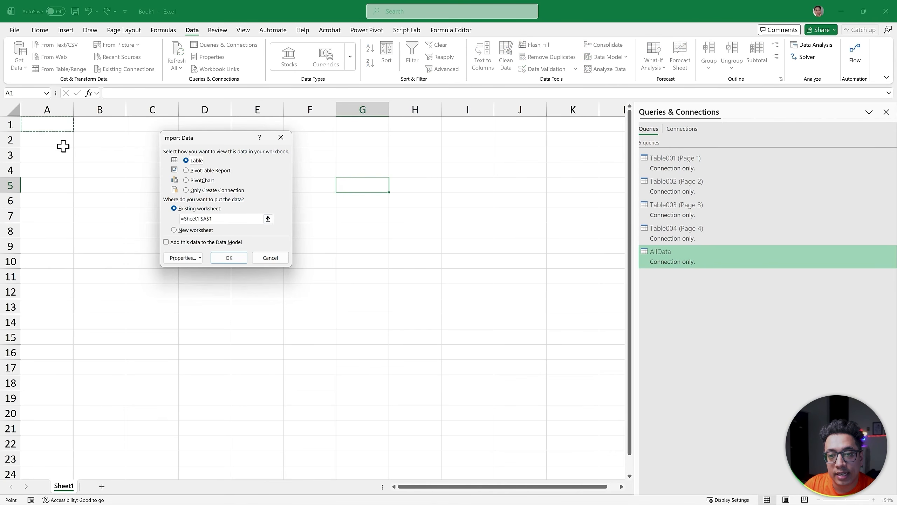
{"action": "left_click", "coordinate": [226, 257]}
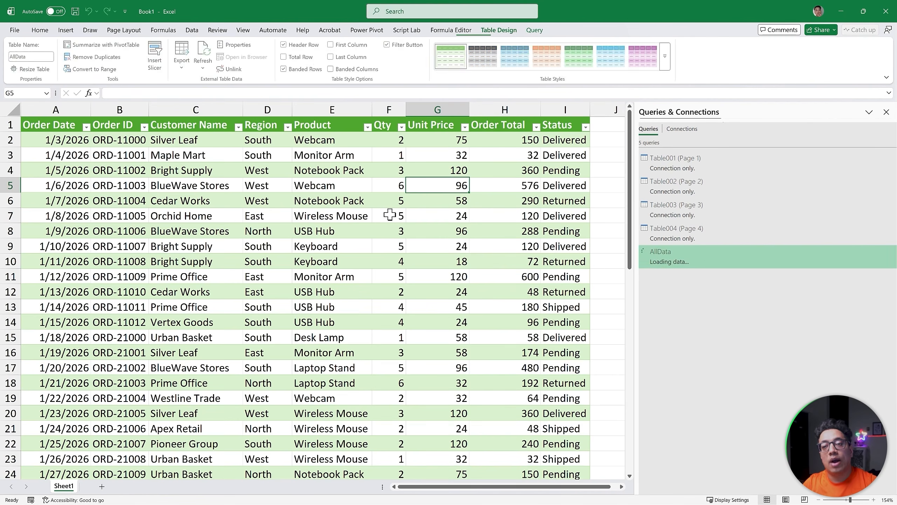